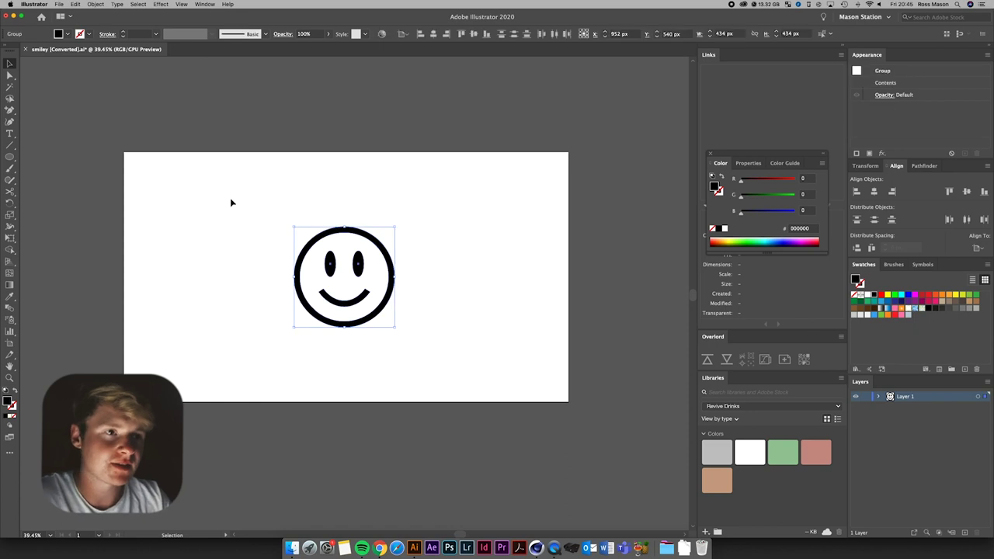
Inspect how the smiley artwork is grouped by selecting its parts, including the two eyes
click(246, 200)
click(422, 359)
click(361, 322)
click(368, 266)
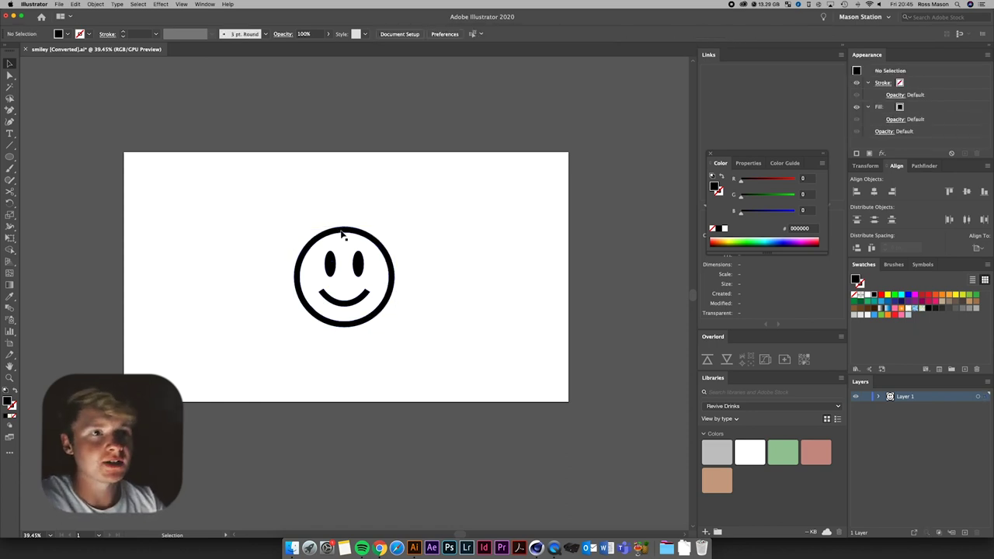
click(344, 231)
click(305, 268)
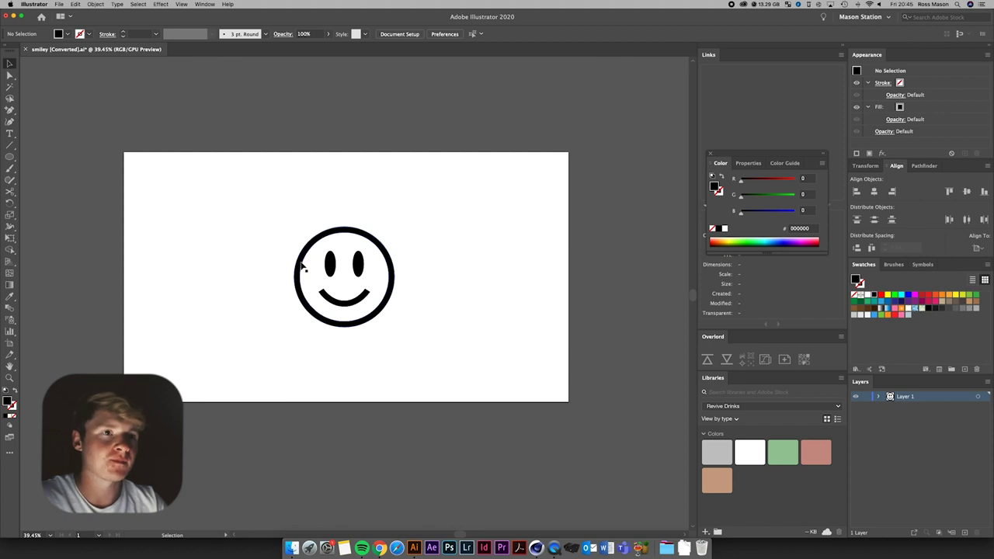
click(302, 266)
click(256, 273)
click(330, 268)
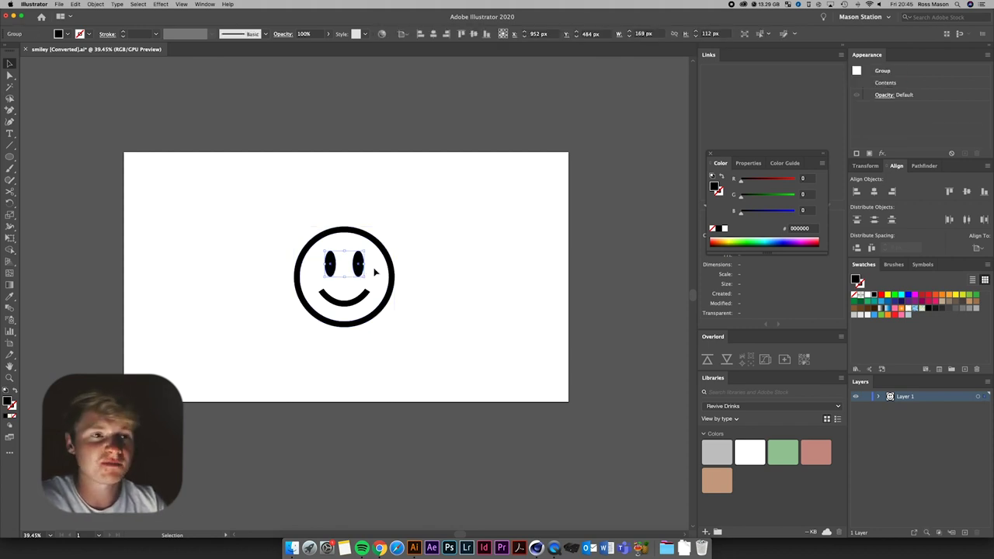
click(425, 307)
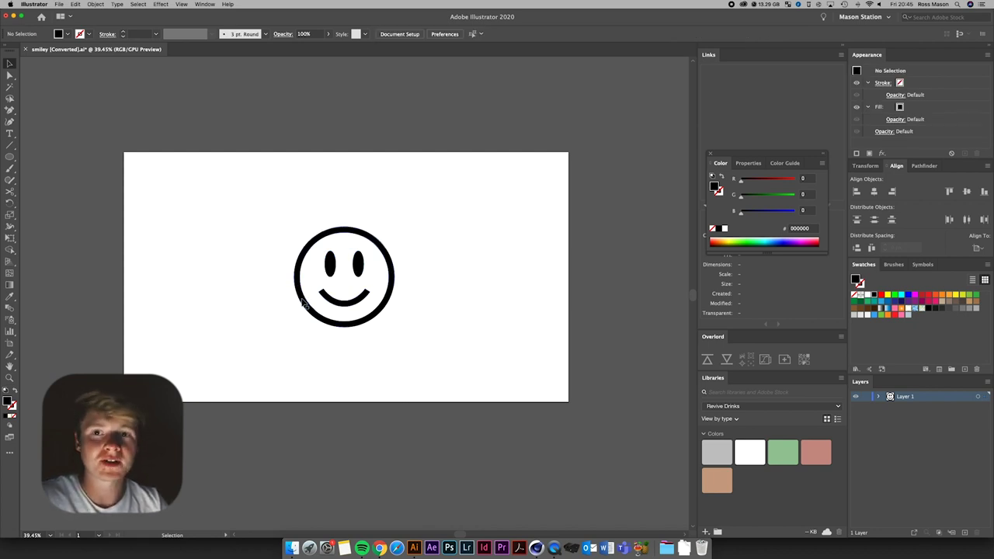
Draw a test circle left of the smiley as an outline with a 40 pt stroke
click(13, 162)
drag(13, 162, 46, 178)
mouse_move(224, 293)
mouse_down()
mouse_move(250, 290)
mouse_move(239, 313)
mouse_up()
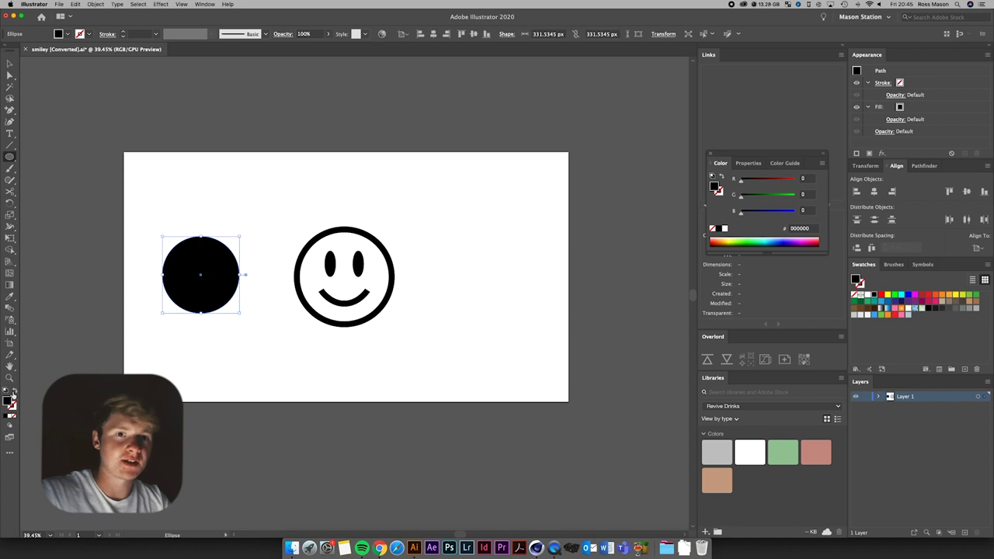
click(14, 394)
click(123, 31)
key(v)
click(252, 141)
drag(234, 254, 238, 254)
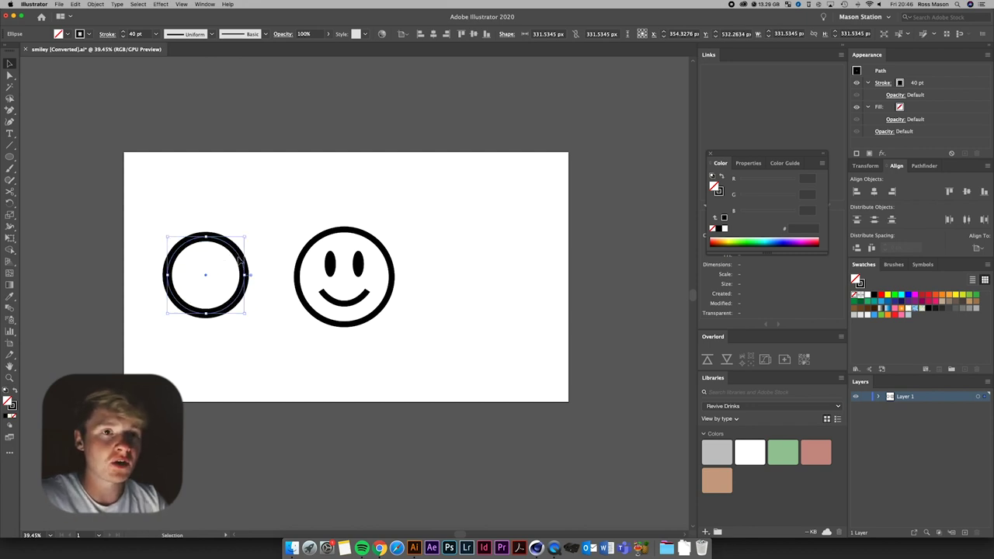
click(250, 216)
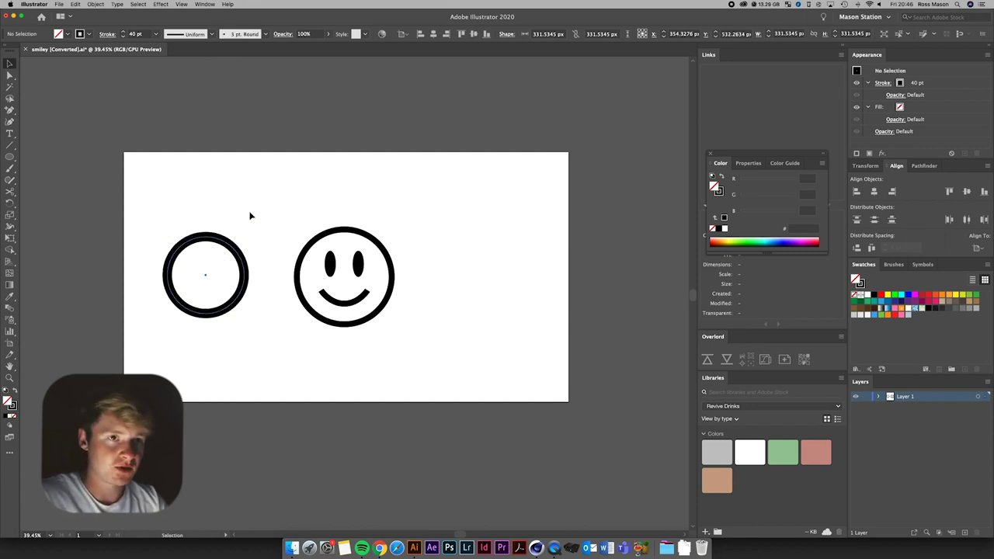
Expand the test ring's fill and stroke into shapes, nudge it, then delete it
click(240, 259)
click(97, 3)
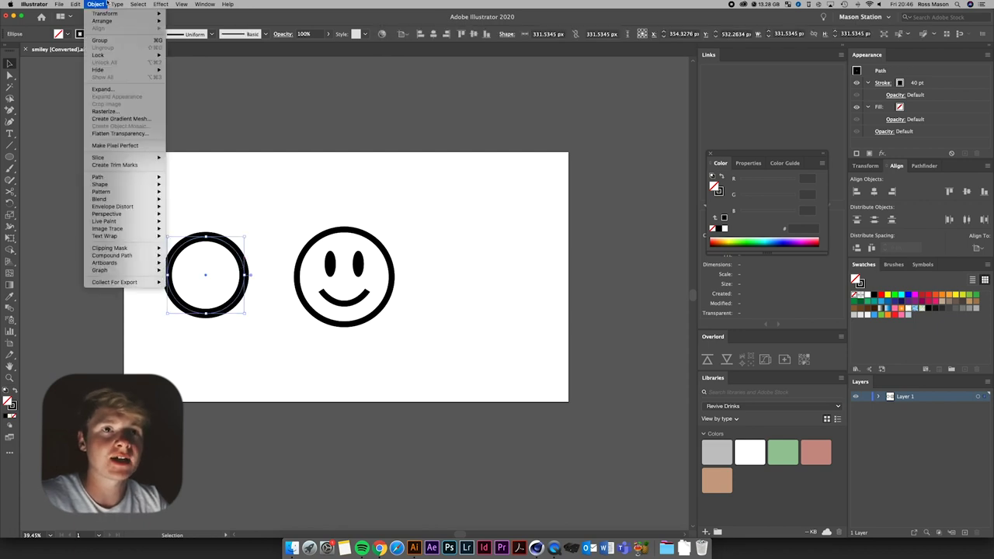
click(105, 91)
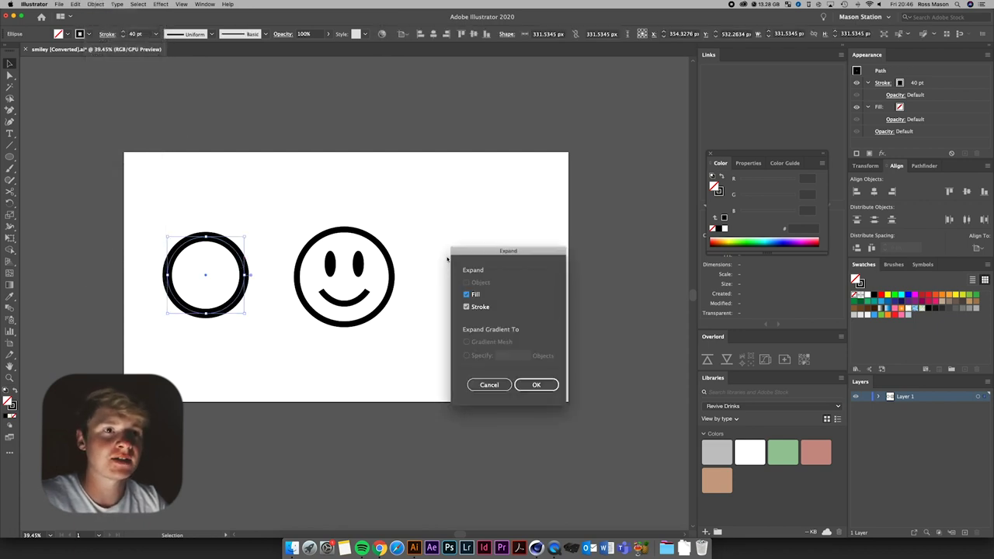
click(536, 384)
click(344, 365)
drag(222, 312, 227, 309)
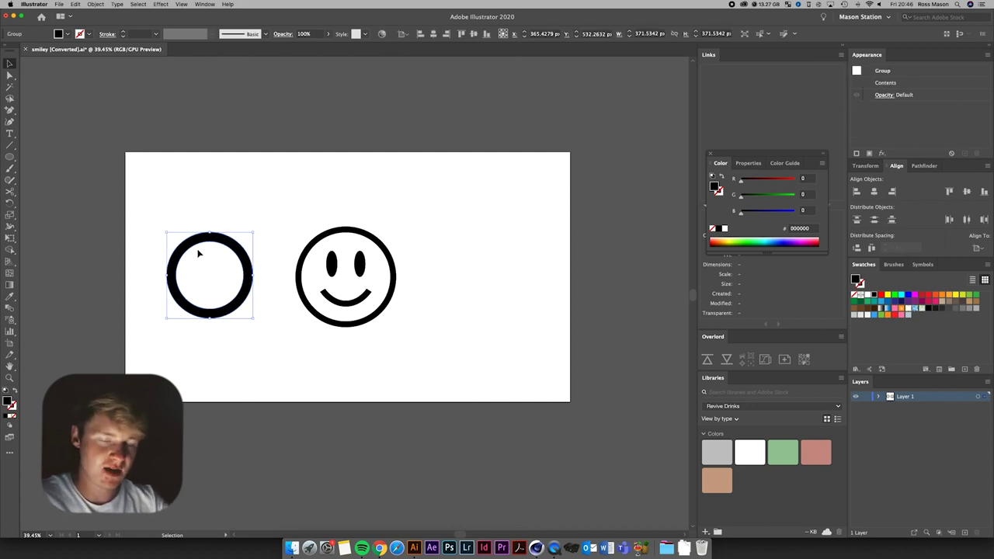
click(240, 334)
click(214, 287)
key(Delete)
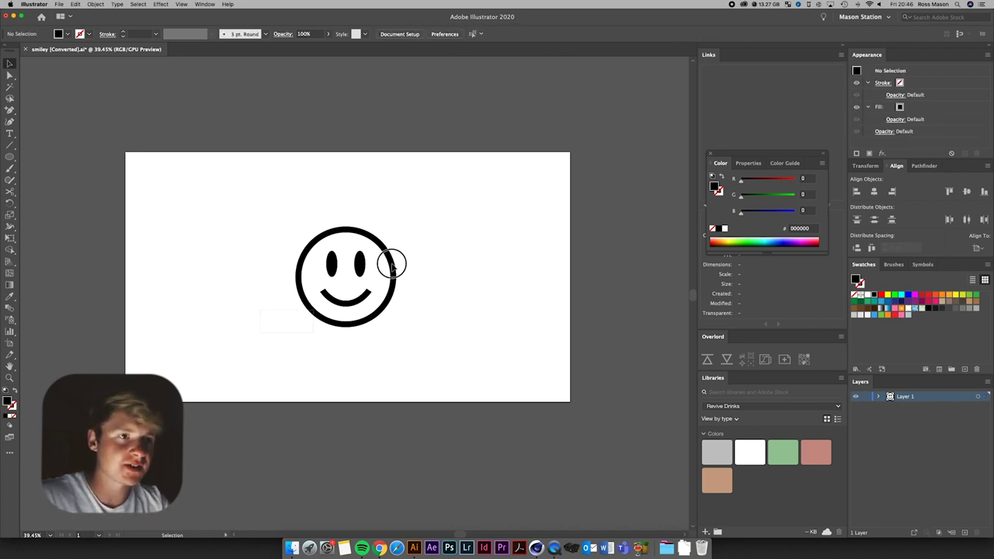
Save a copy of the smiley document to the VECTOR folder in Illustrator 8 format
key(super+a)
click(434, 234)
click(67, 4)
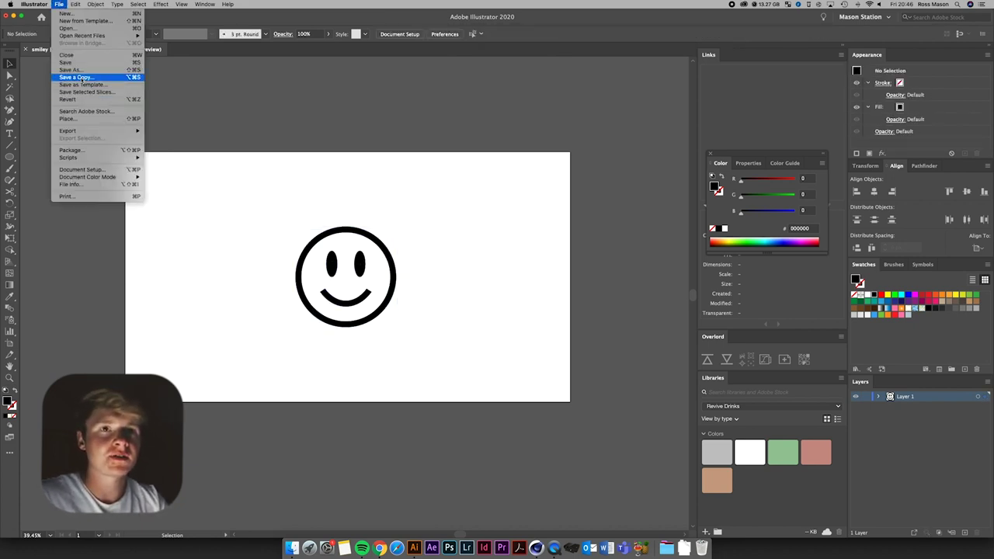
click(84, 74)
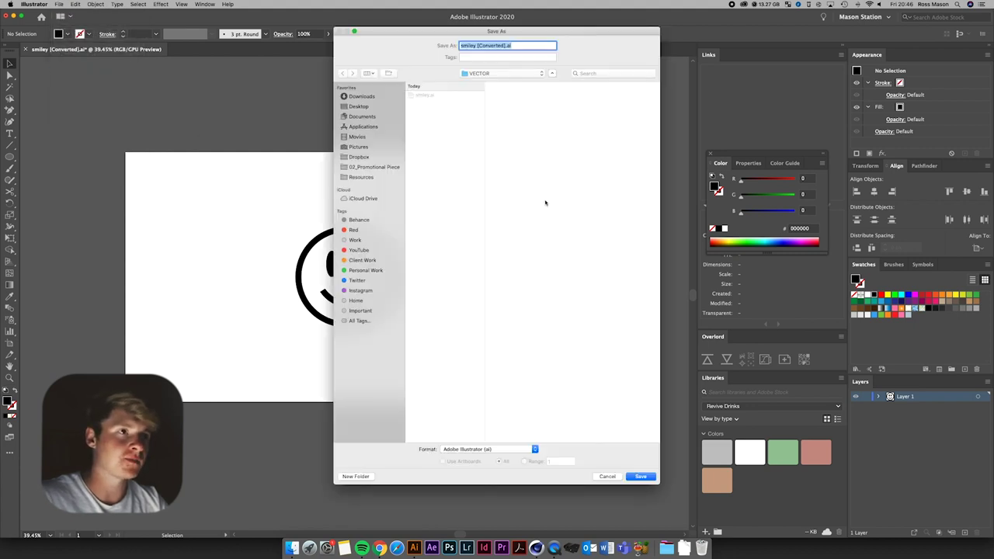
click(644, 477)
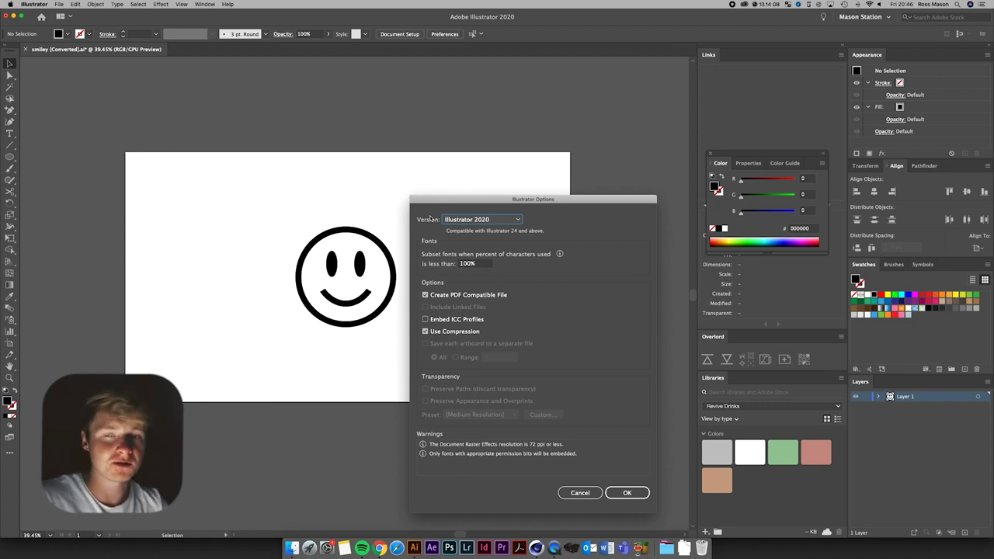
click(470, 221)
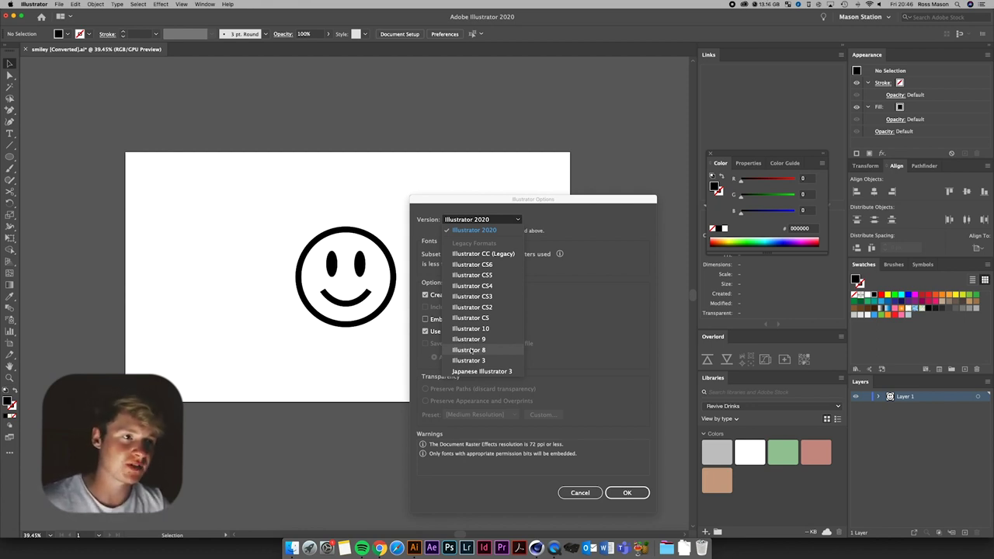
click(470, 351)
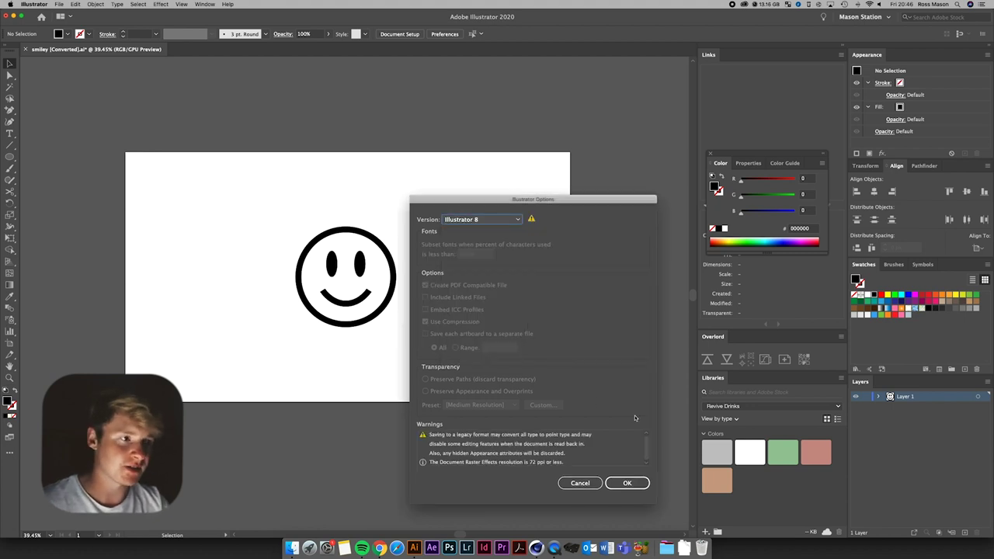
click(582, 484)
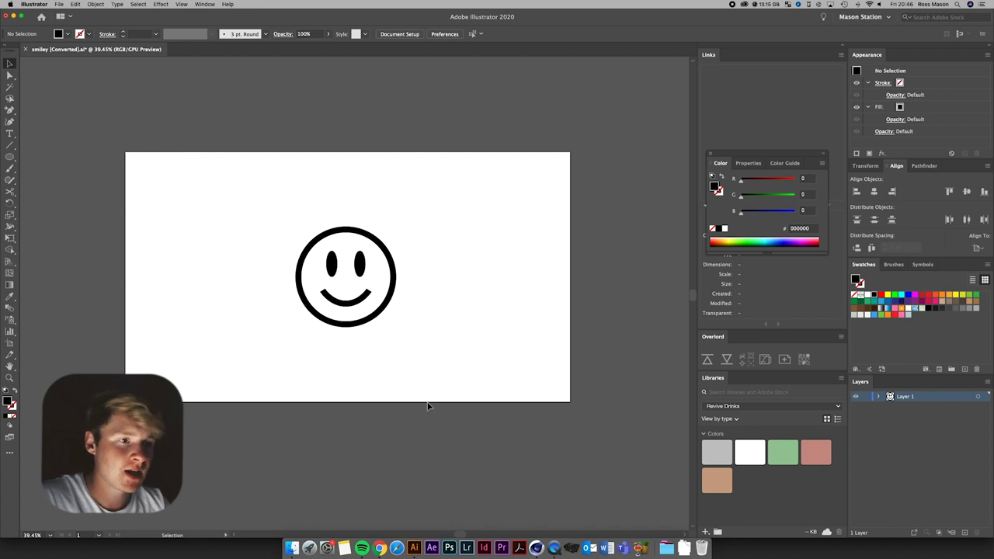
Merge smiley.ai from the VECTOR folder into the Cinema 4D scene, keeping Connect Splines enabled
click(546, 546)
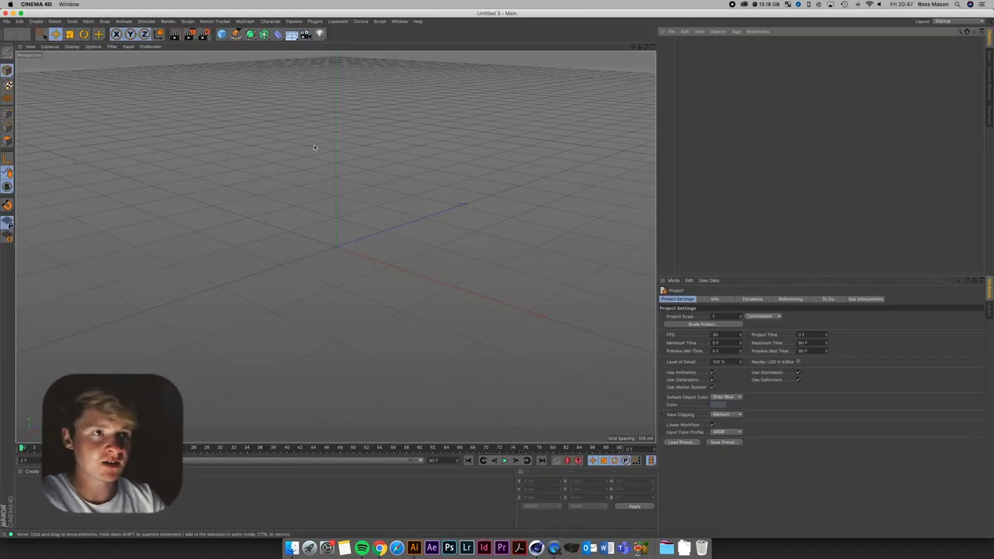
click(6, 21)
click(25, 50)
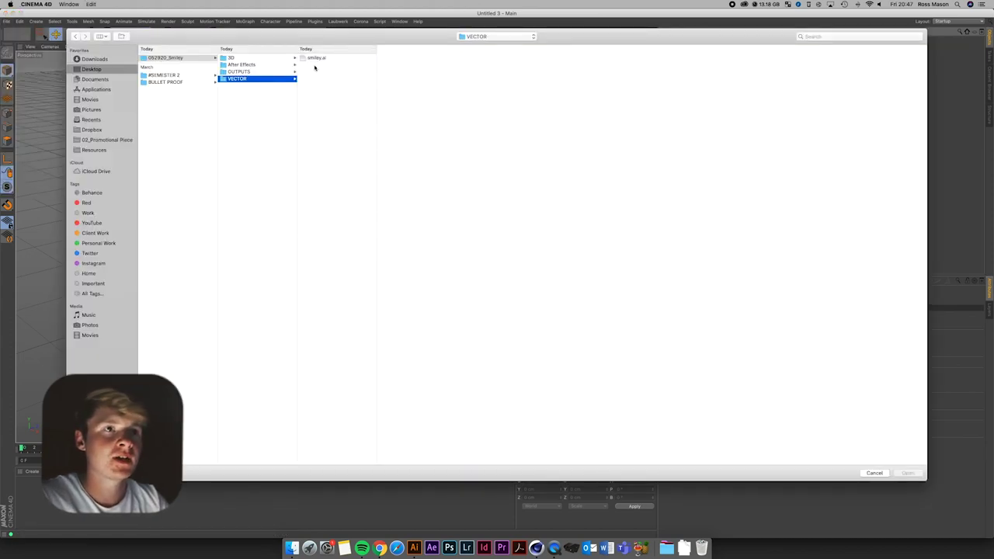
click(318, 59)
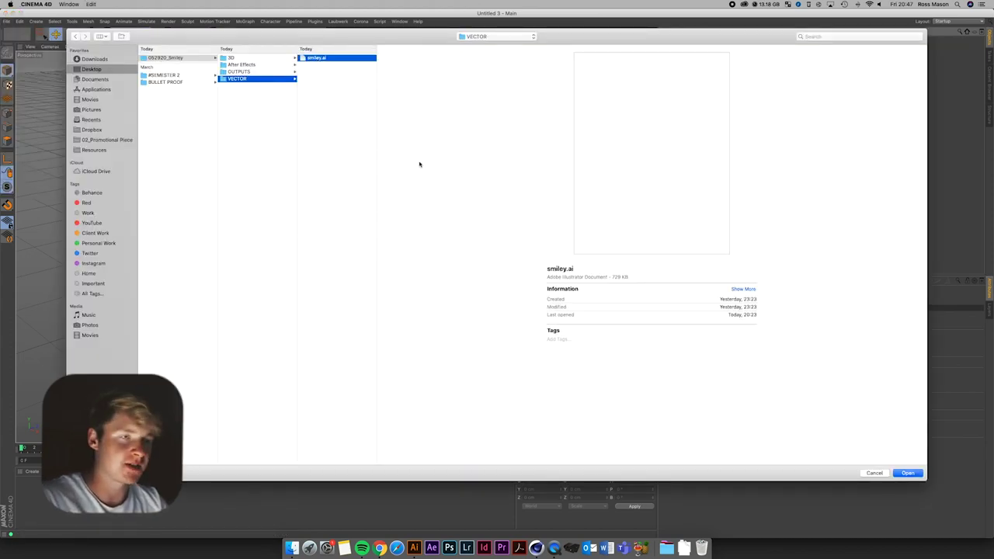
key(Return)
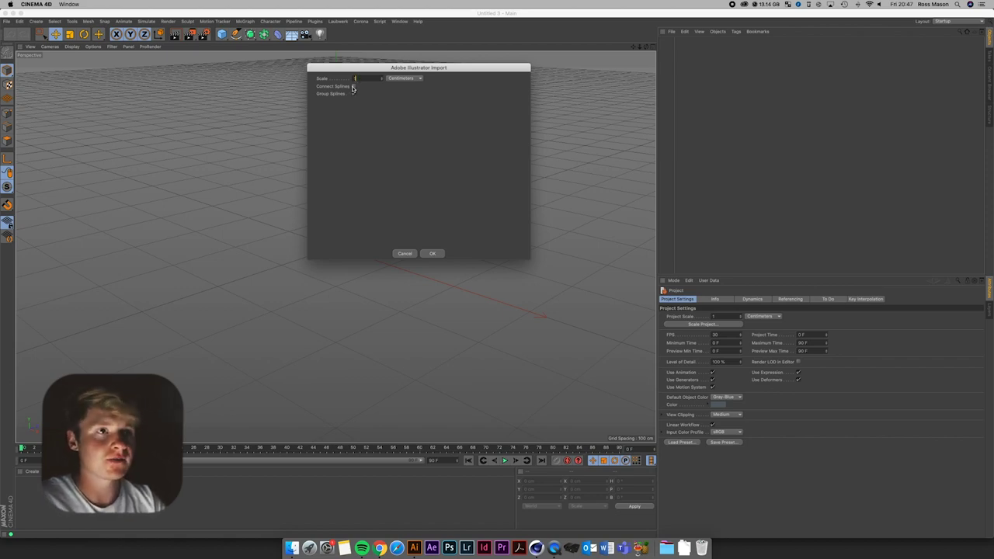
click(354, 87)
click(353, 87)
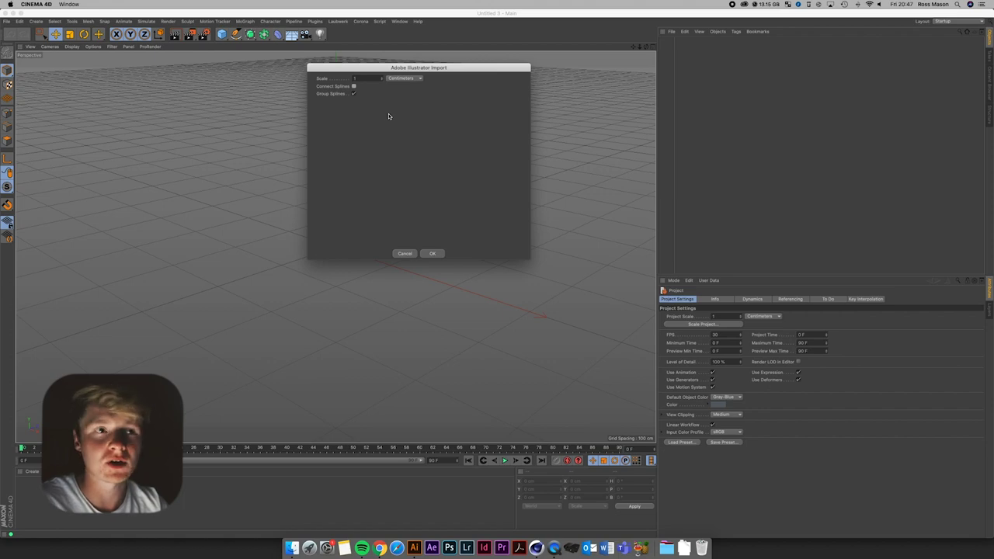
Confirm the Illustrator import and centre the smiley spline at position X 0, Y 0
click(435, 252)
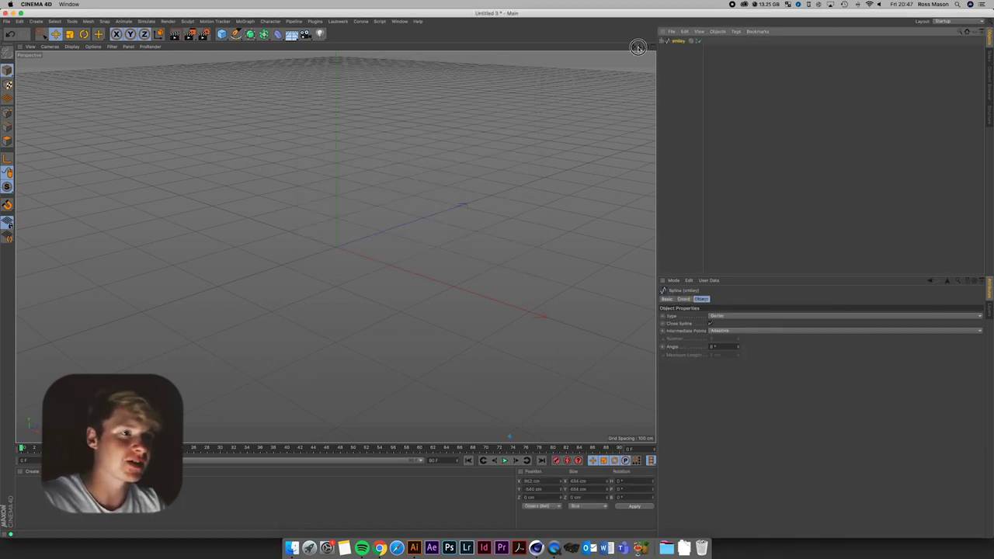
drag(639, 46, 712, 287)
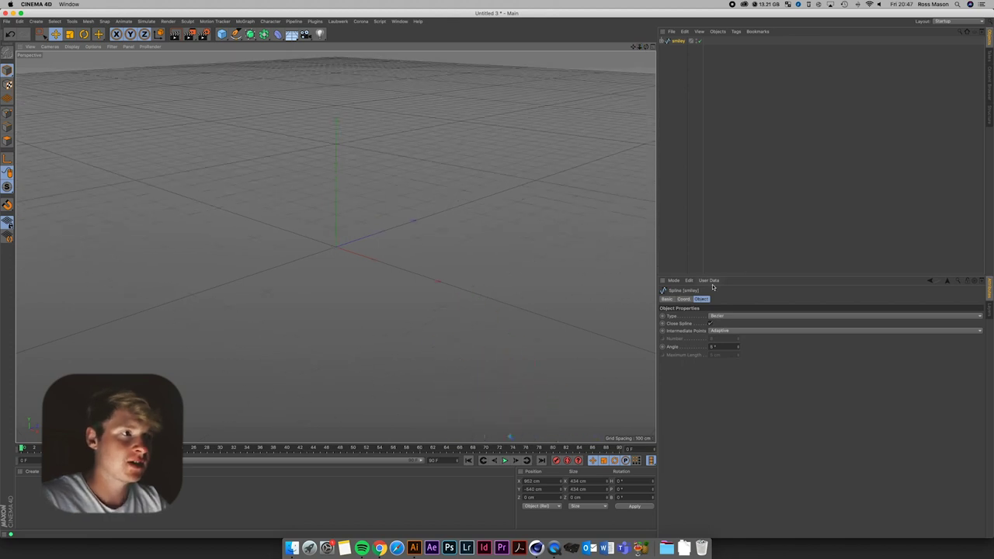
click(683, 299)
click(688, 316)
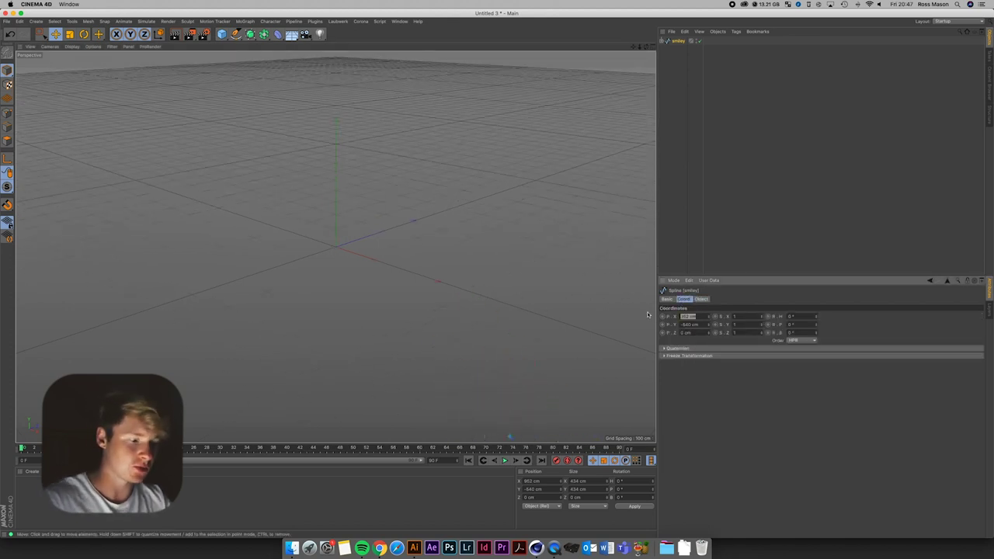
text(0)
key(Tab)
text(0)
key(Tab)
click(681, 190)
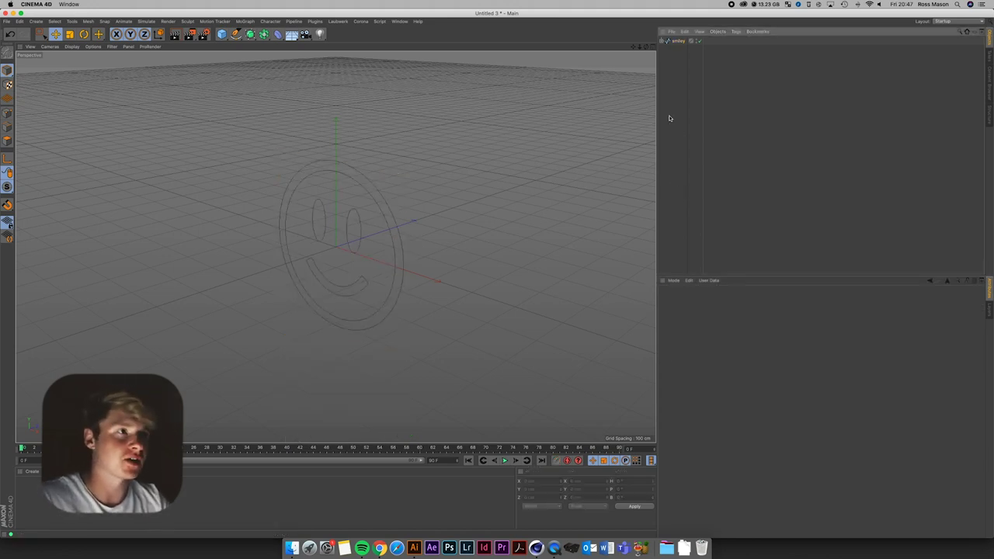
Check Paths 1, 3, 4 and 5 one by one to see which are eyes, mouth and ring
click(662, 41)
click(681, 57)
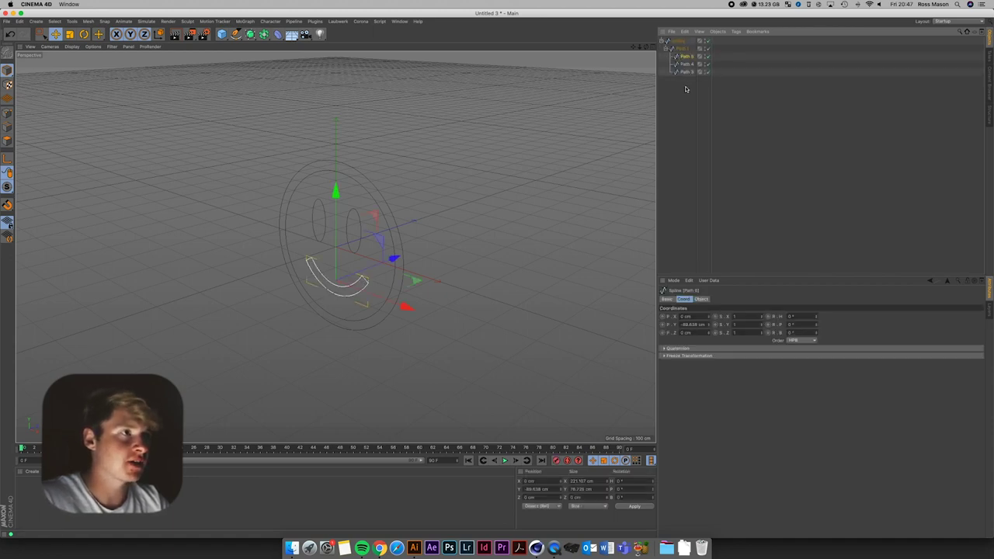
drag(688, 91, 673, 39)
click(689, 84)
click(686, 72)
click(686, 65)
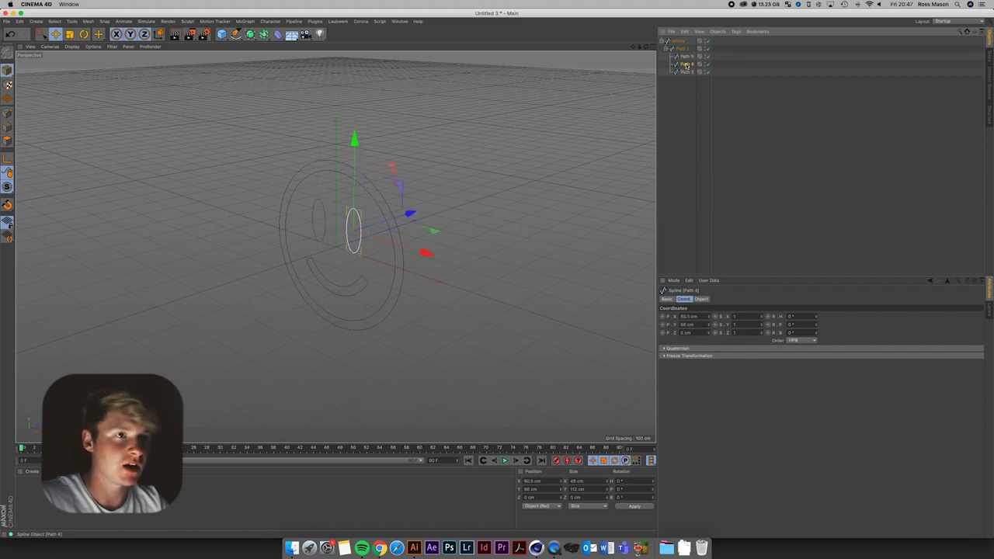
click(687, 57)
click(686, 50)
click(682, 41)
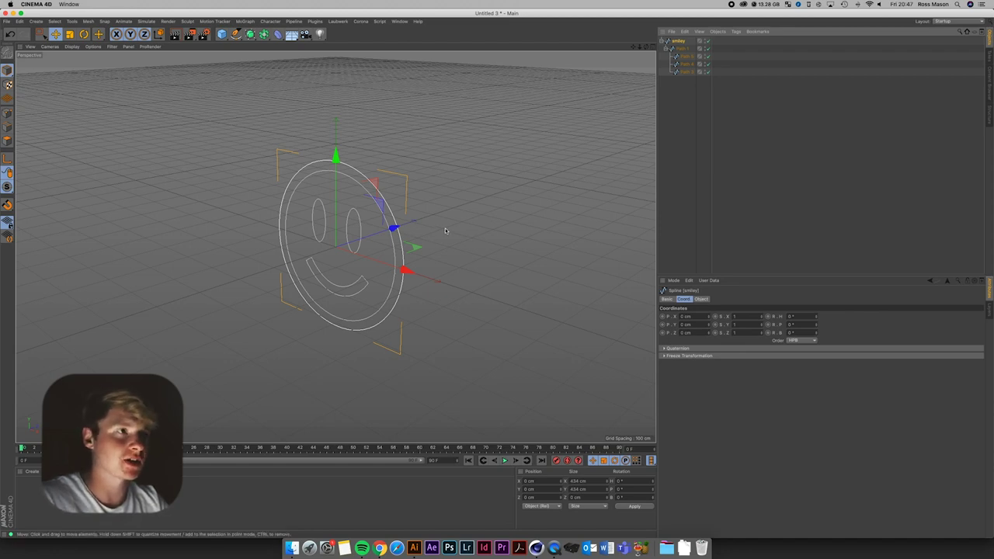
click(684, 107)
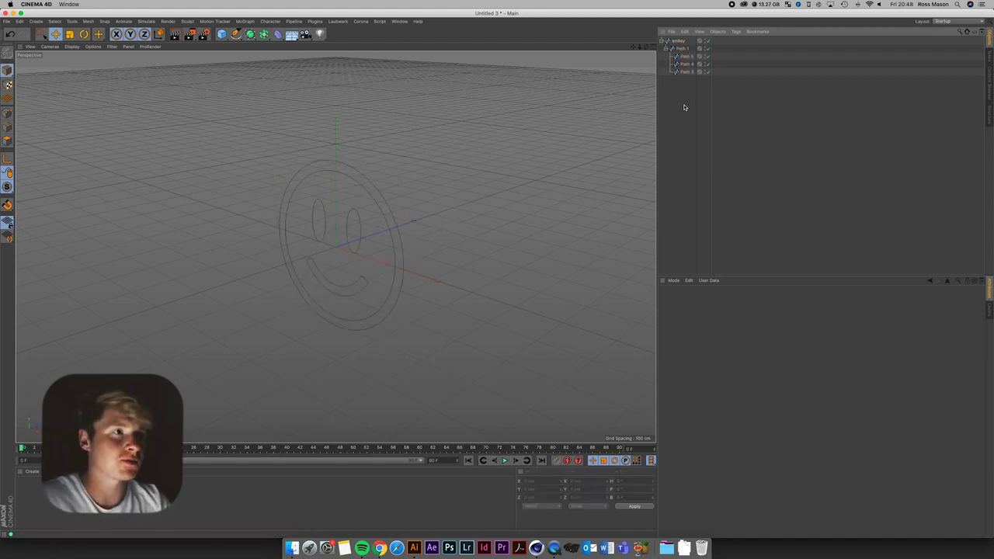
Pull Paths 3–5 out a level, add an Extrude and place the smiley spline inside it
mouse_move(699, 101)
mouse_down()
mouse_move(681, 52)
mouse_move(690, 98)
mouse_up()
click(692, 112)
drag(249, 34, 325, 45)
click(684, 51)
drag(683, 51, 680, 42)
click(679, 41)
click(701, 298)
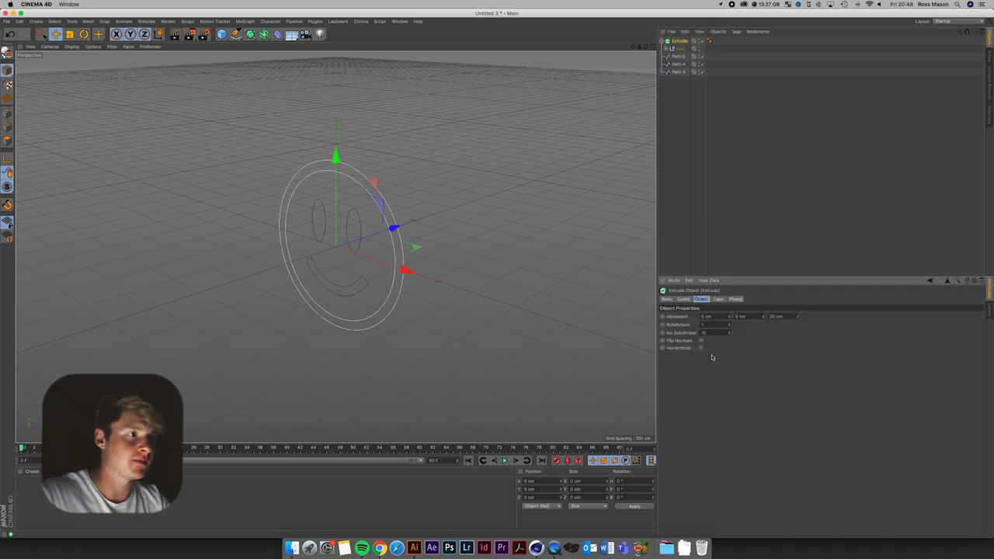
click(727, 182)
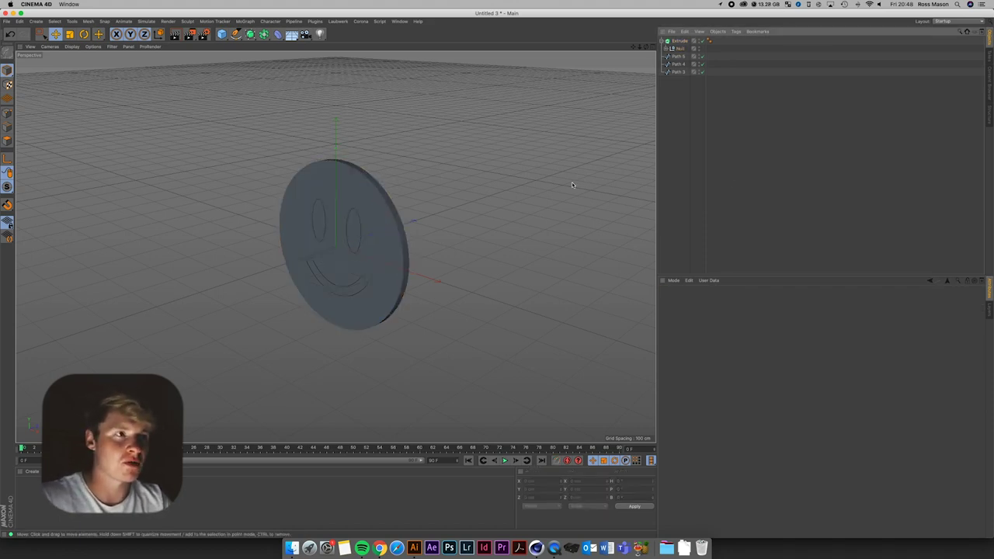
Connect the smiley spline and Path 1 into a single outer-ring spline
click(679, 49)
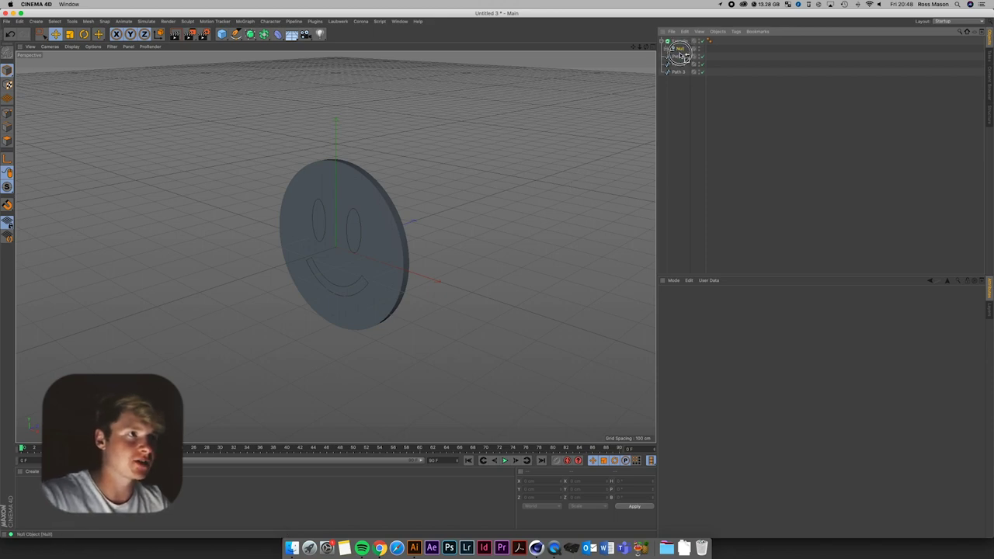
click(680, 56)
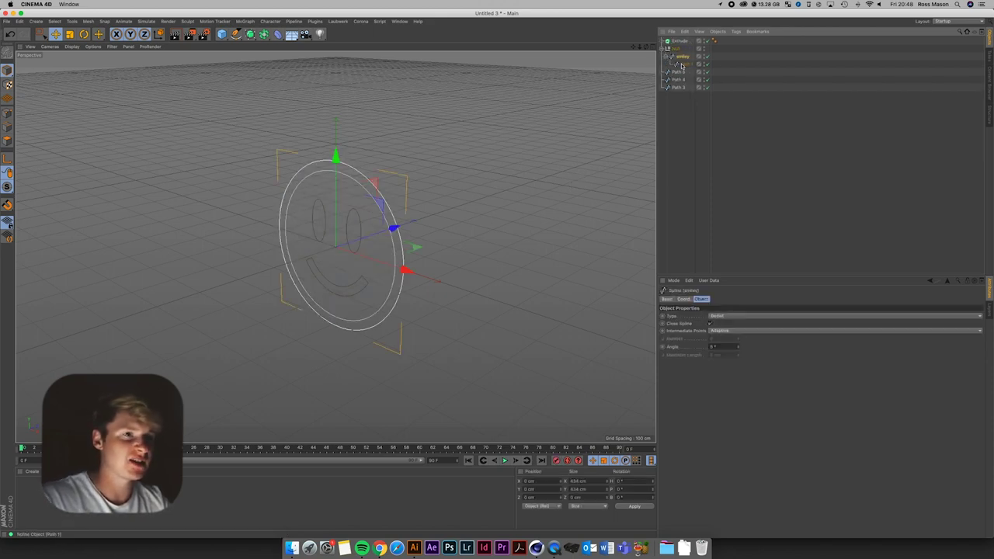
shift+click(682, 65)
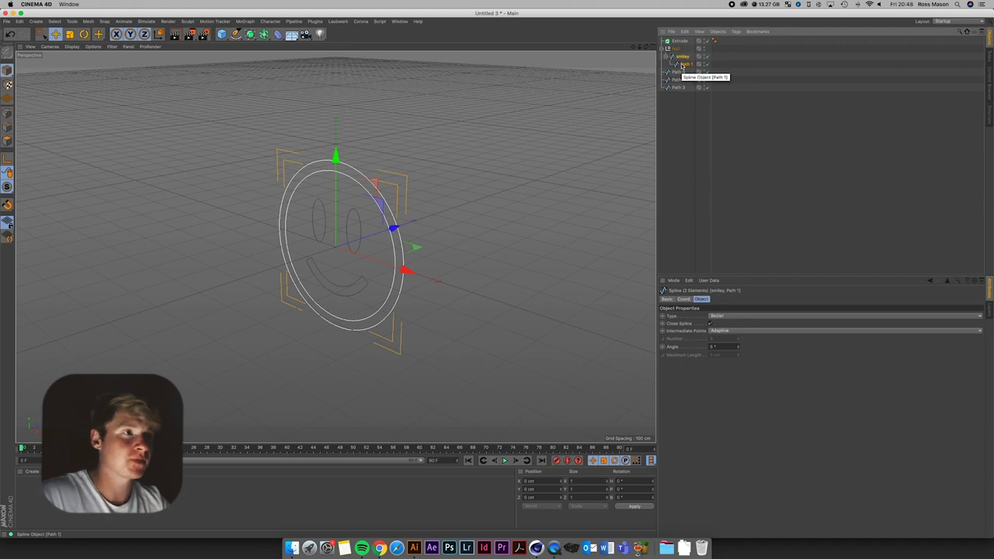
right_click(682, 65)
click(718, 303)
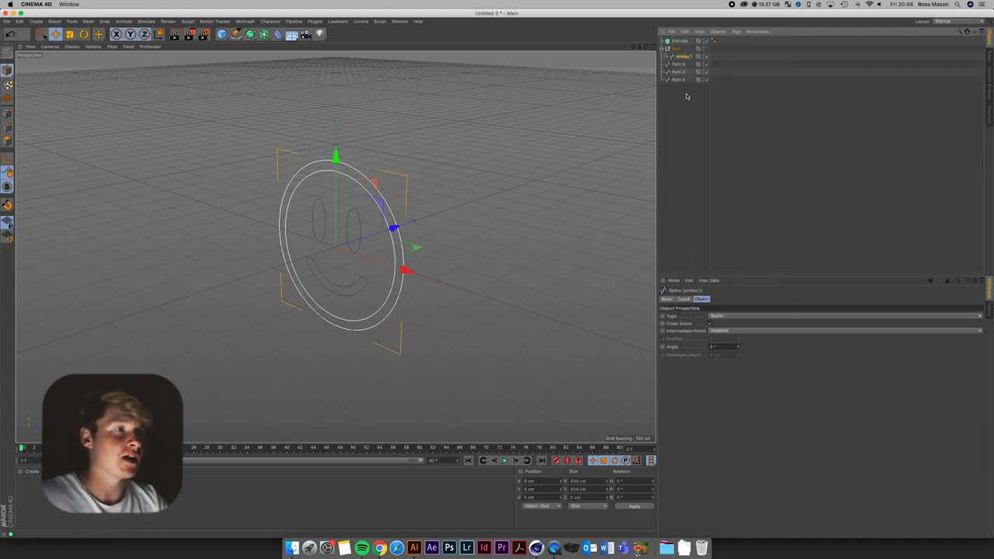
drag(686, 98, 677, 64)
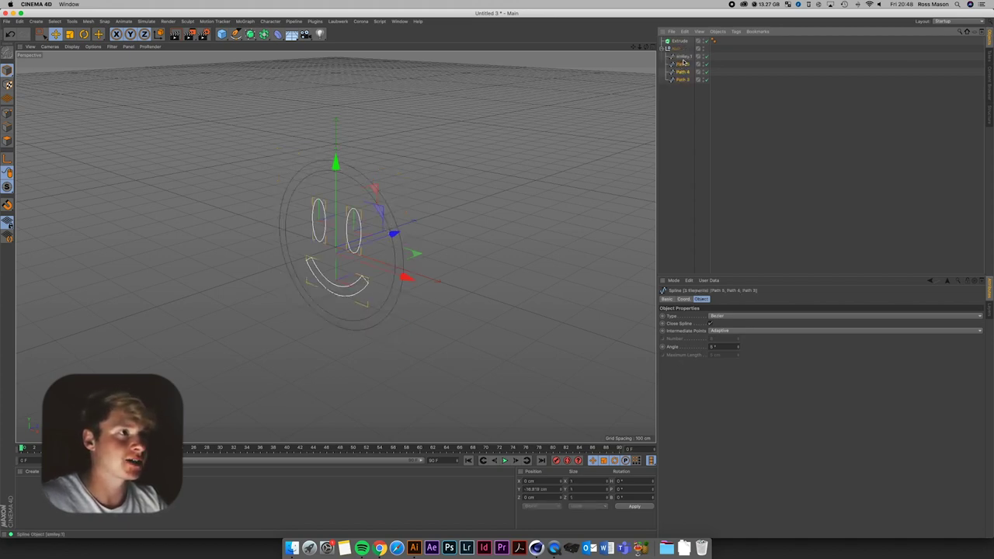
click(705, 137)
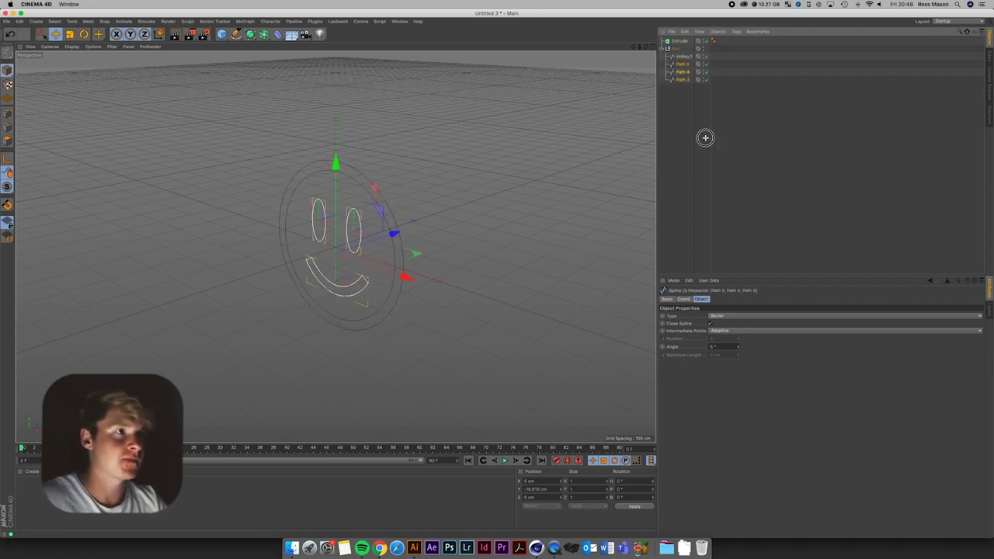
Move the Null holding the eye, mouth and ring splines inside the Extrude
click(665, 49)
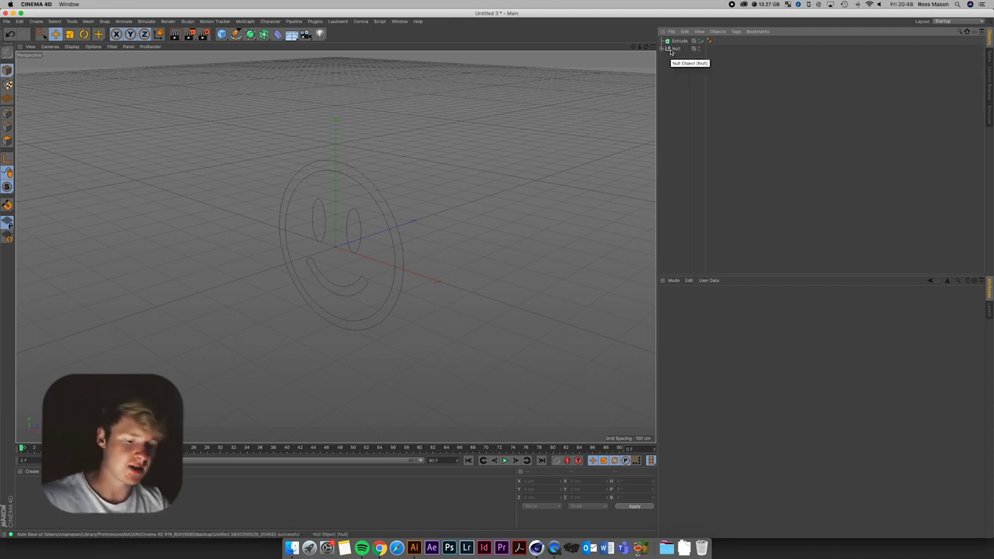
click(673, 49)
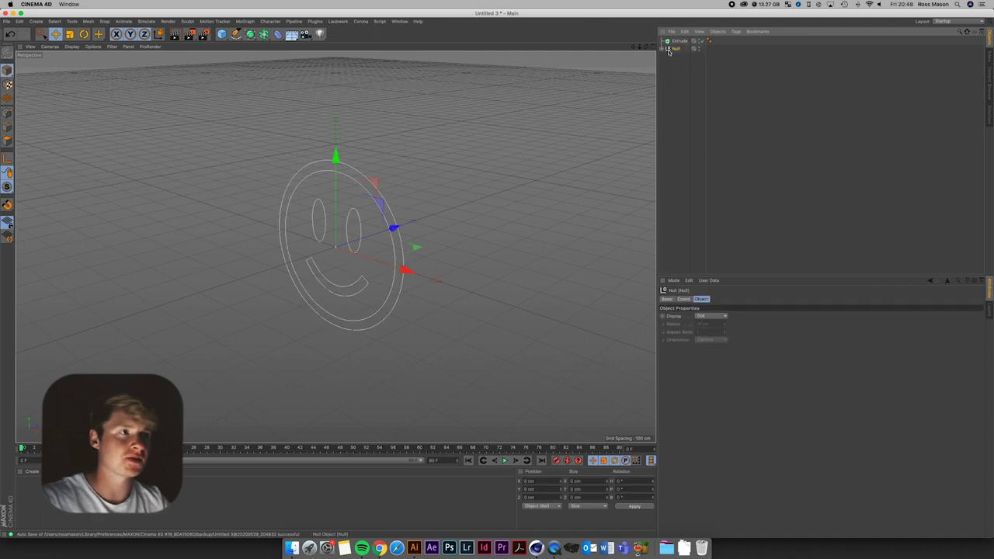
click(666, 48)
click(682, 63)
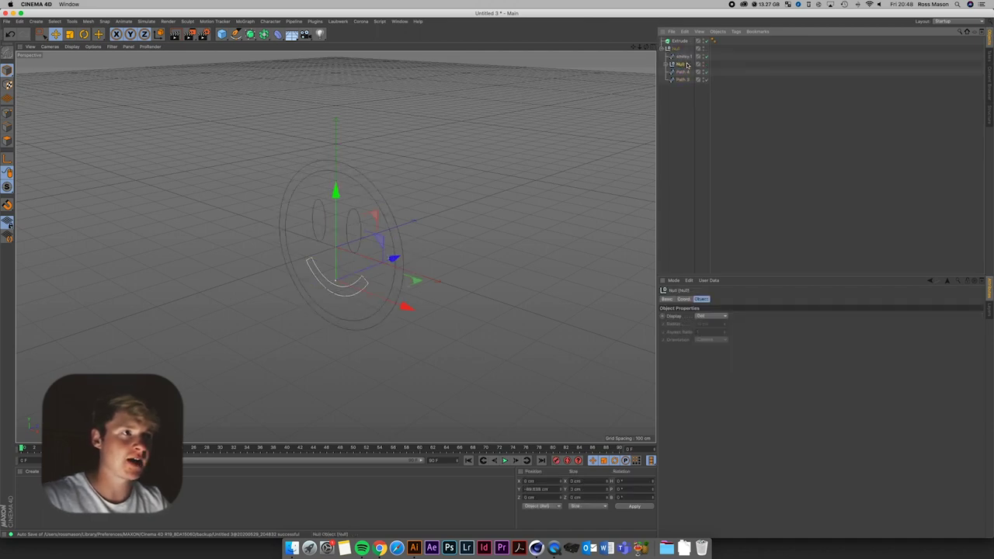
click(686, 65)
click(226, 36)
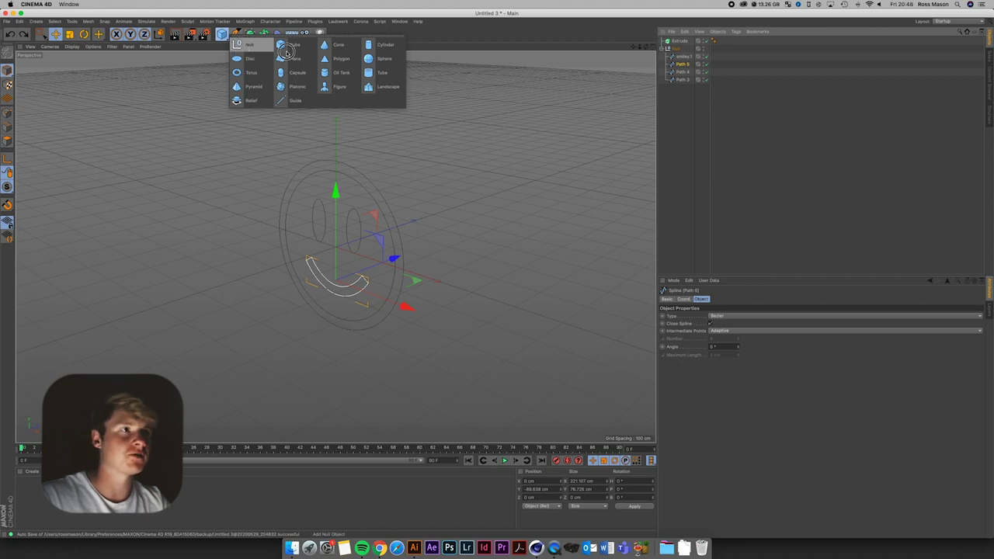
click(709, 111)
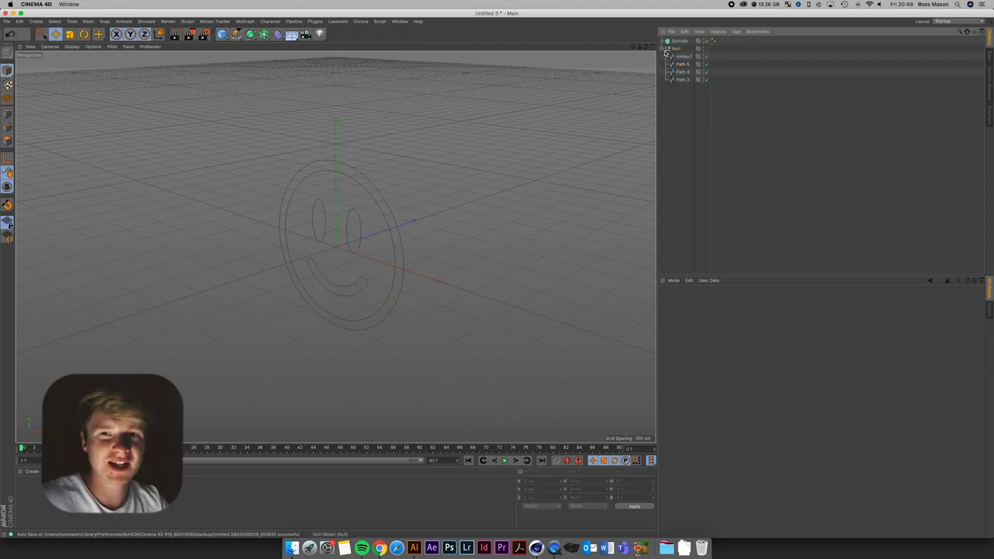
click(666, 49)
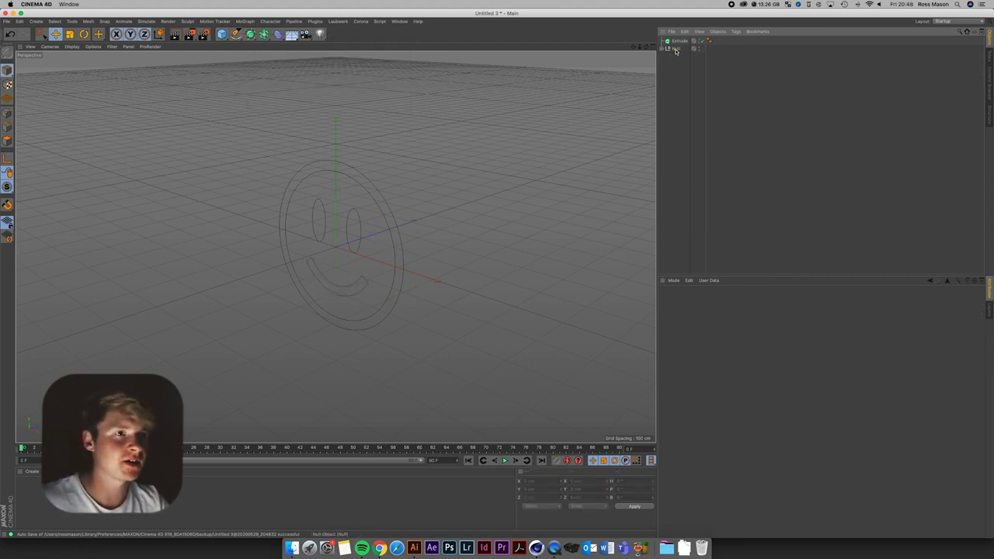
click(675, 49)
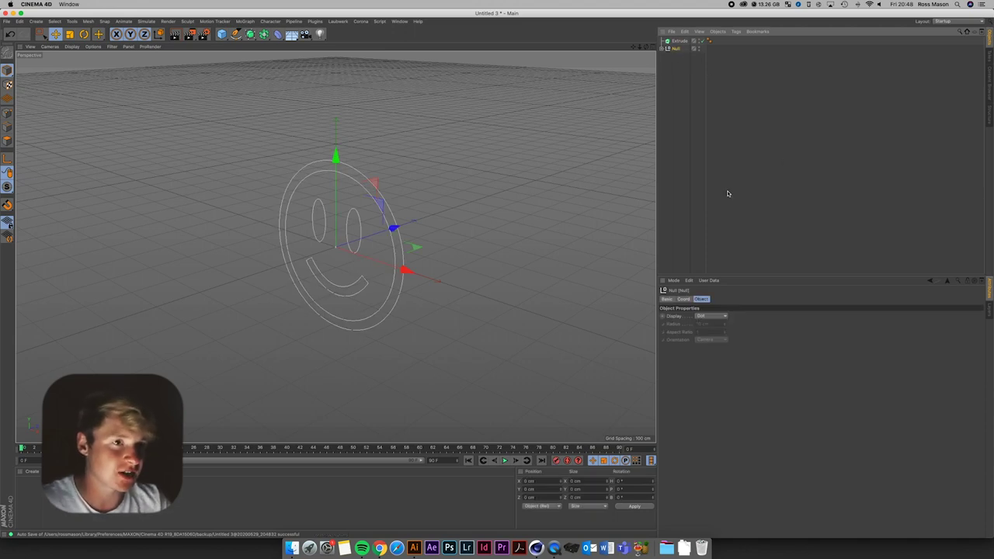
drag(675, 50, 676, 41)
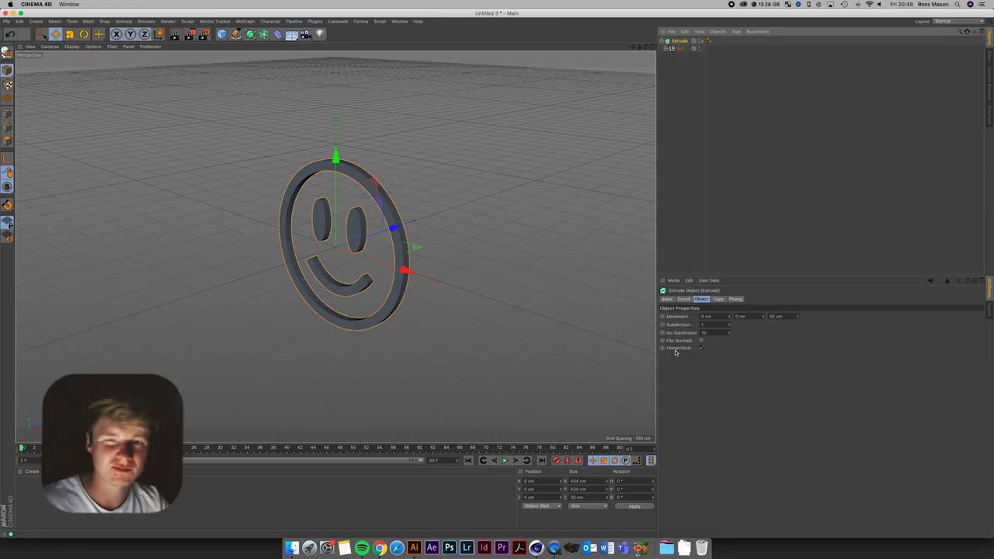
Compare Hierarchical off and on, then set the Extrude depth to 50 cm
click(702, 348)
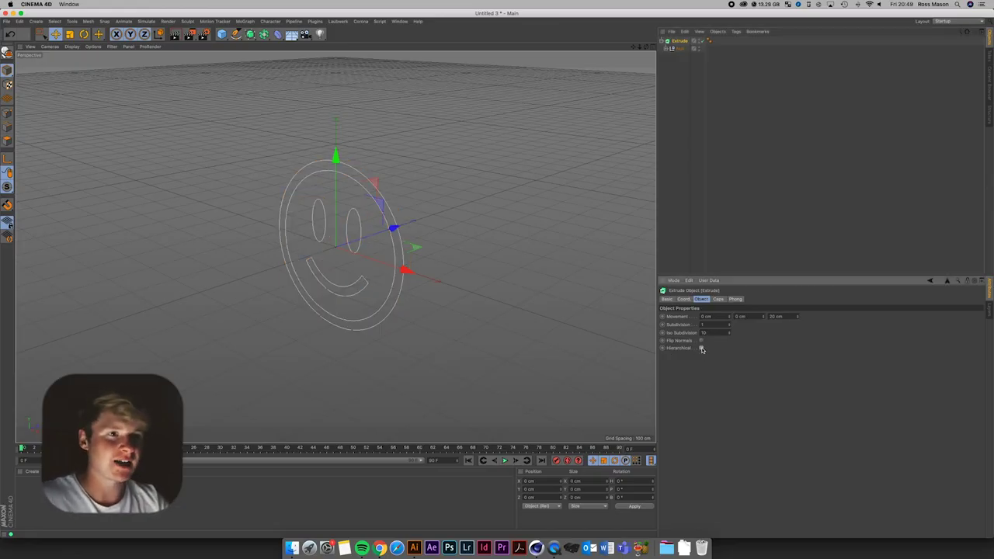
click(702, 348)
click(672, 48)
drag(682, 59, 688, 109)
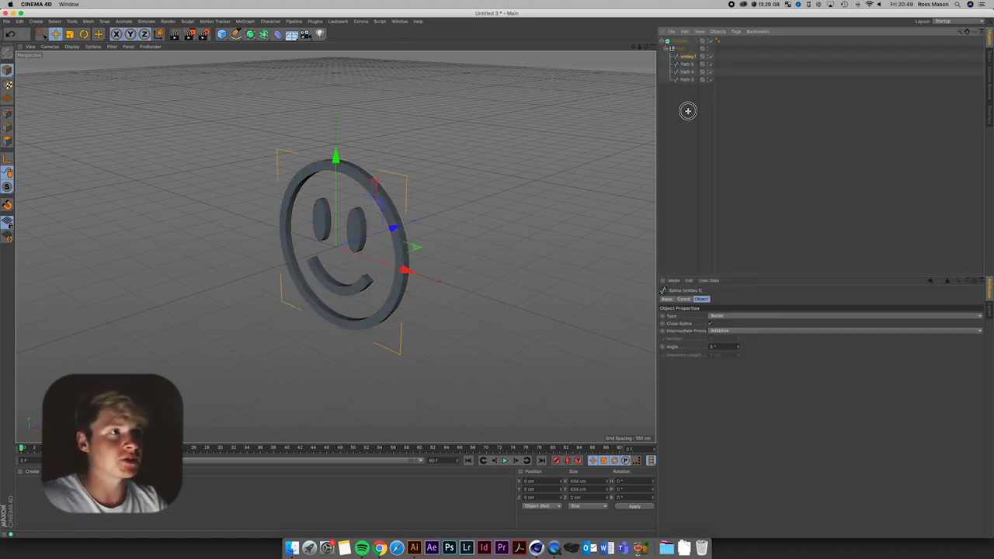
click(662, 41)
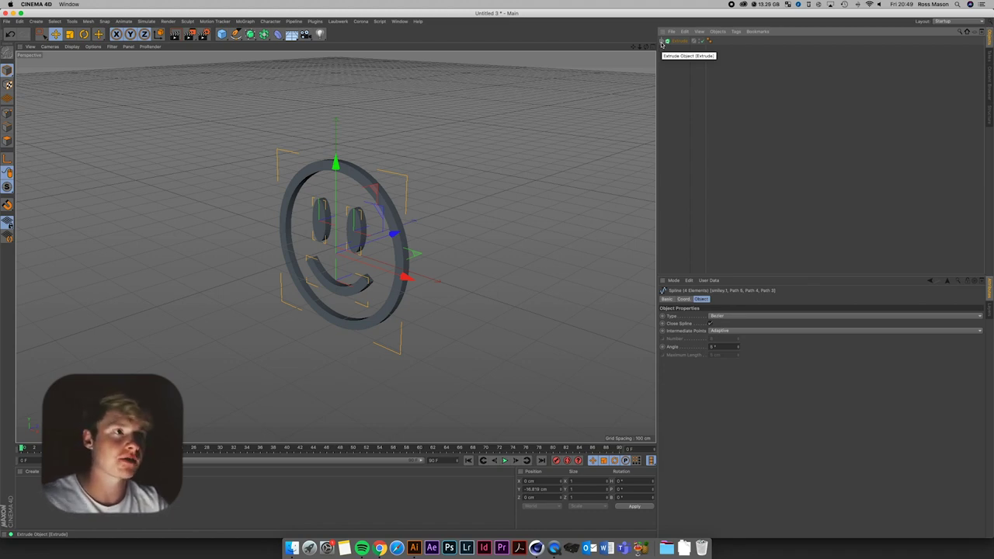
click(679, 41)
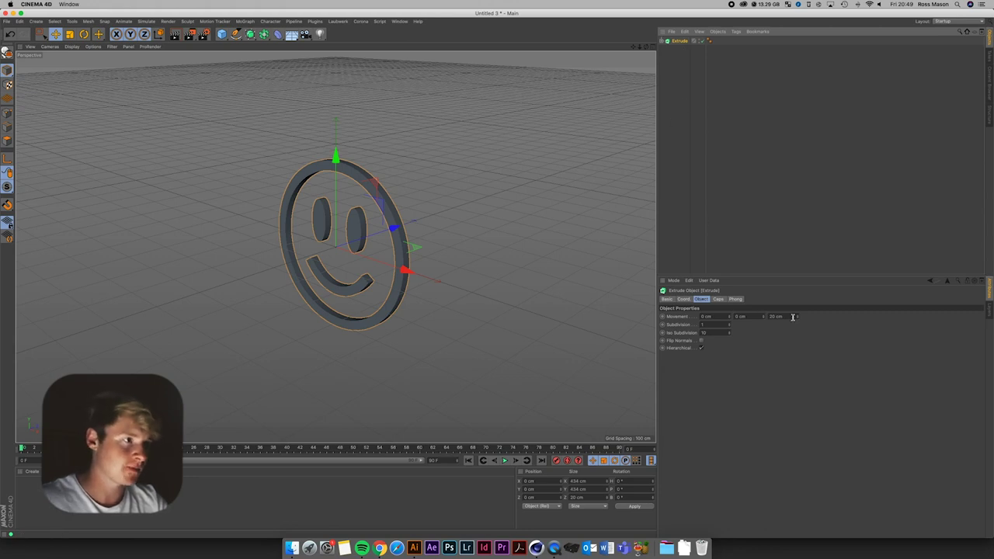
click(773, 317)
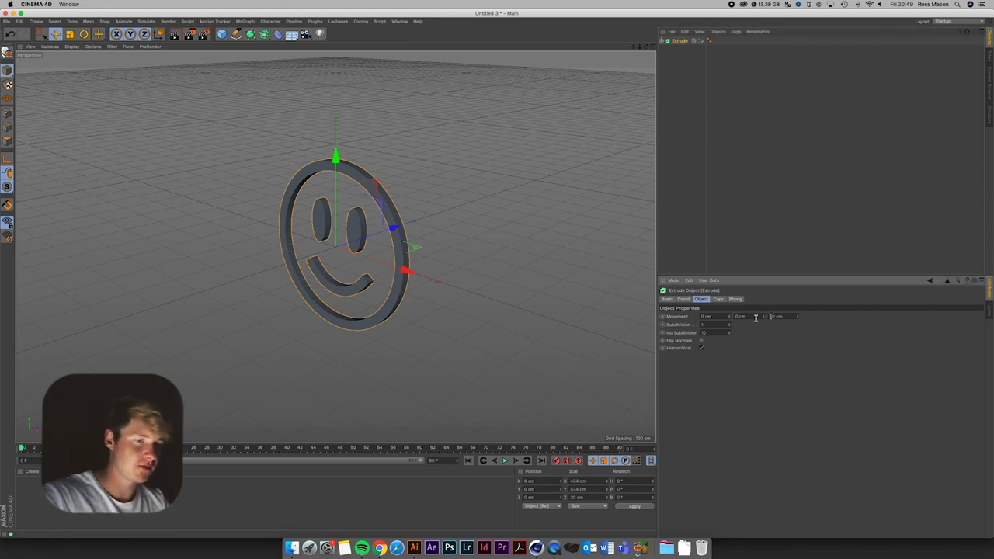
text(50)
key(Return)
Set both start and end caps to Fillet Cap with a 2 cm radius and 3 steps
click(718, 299)
click(731, 316)
click(732, 349)
click(732, 342)
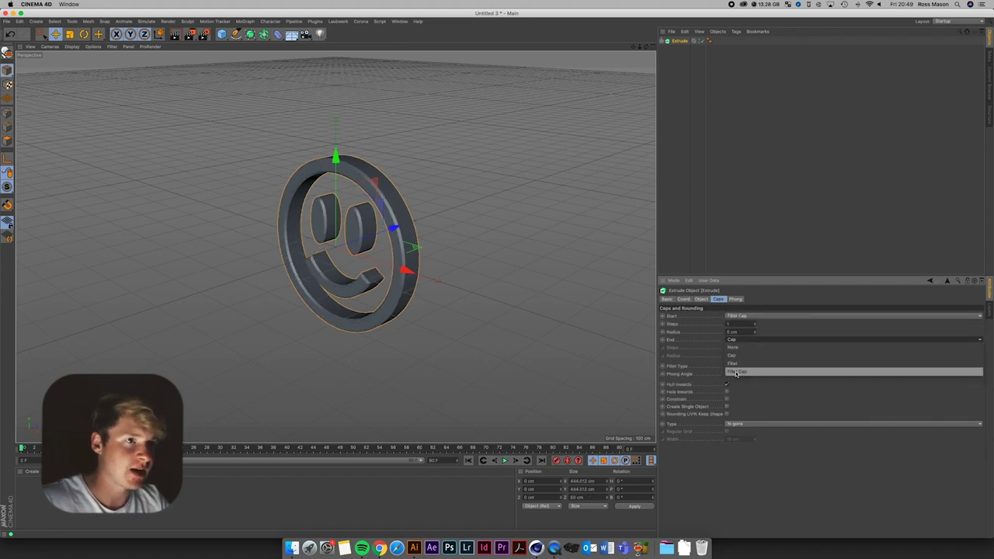
click(737, 370)
click(729, 332)
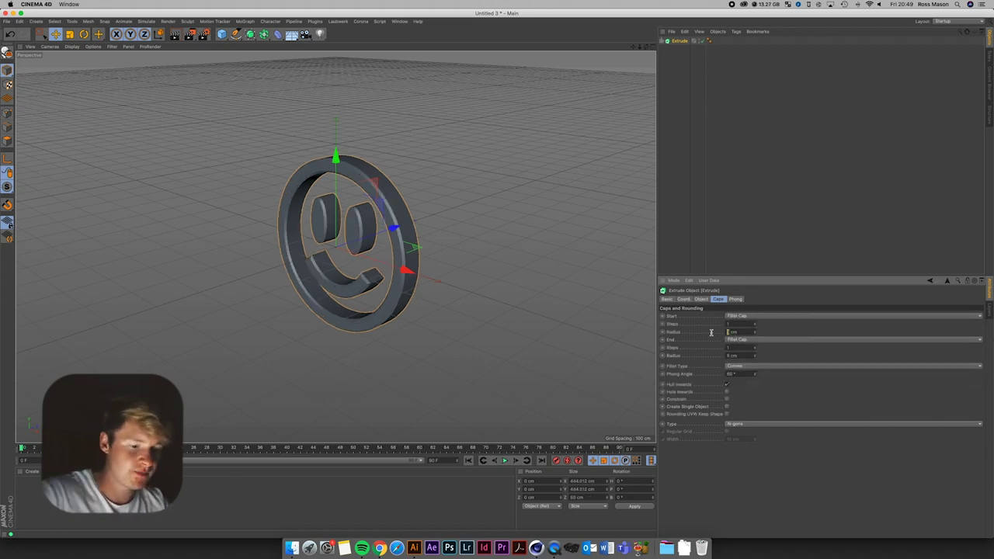
text(2)
key(Return)
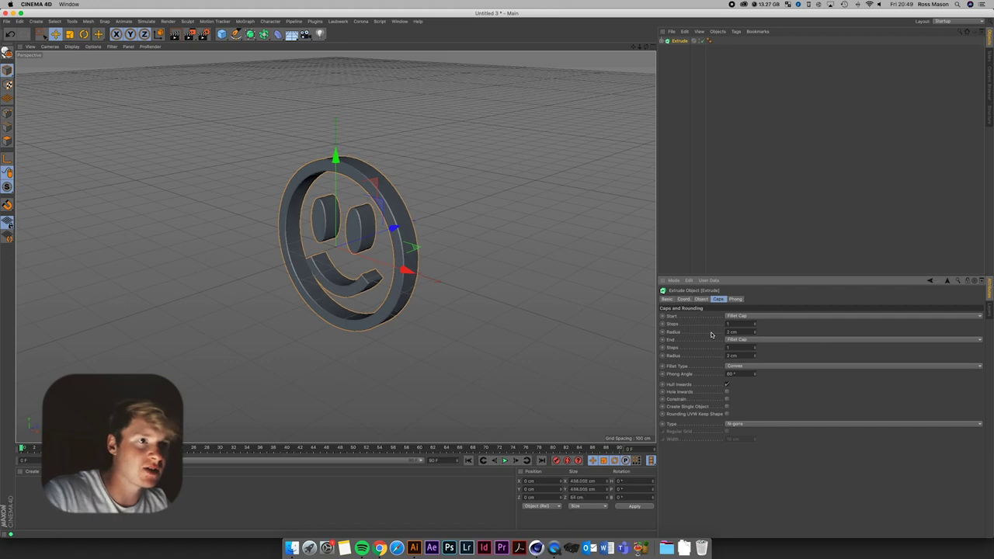
click(738, 323)
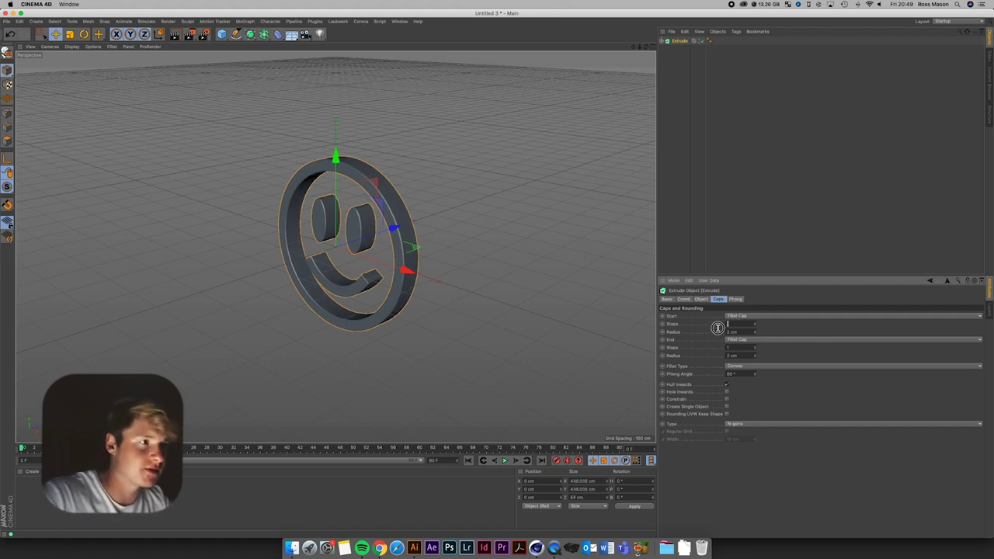
text(3)
key(Tab)
click(790, 202)
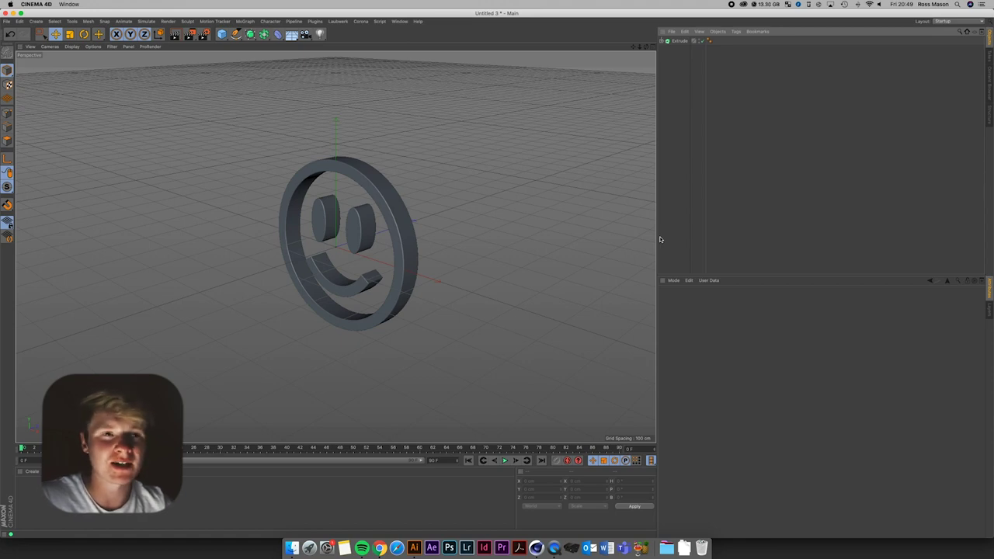
Add a Corona Camera to the scene and make it the active view camera
click(673, 42)
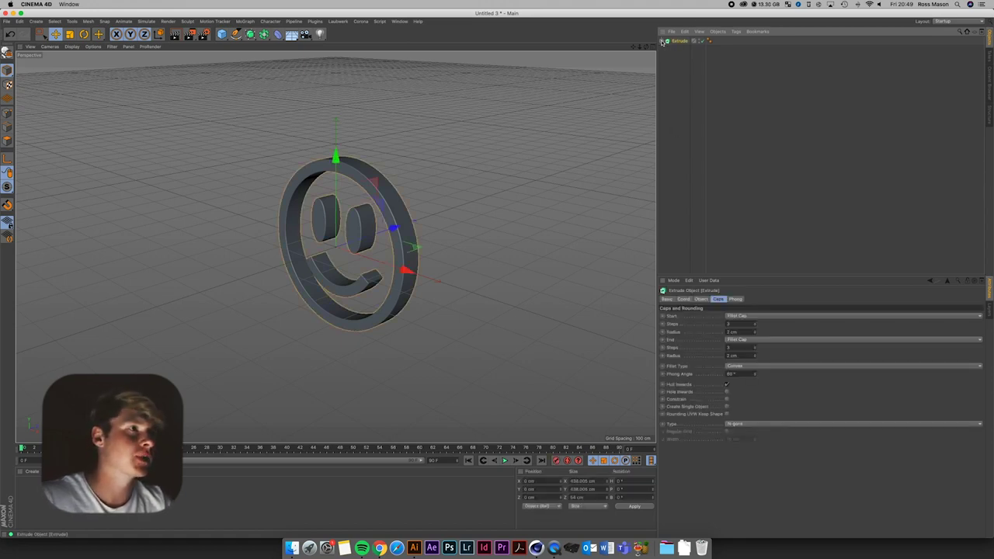
click(662, 40)
click(744, 156)
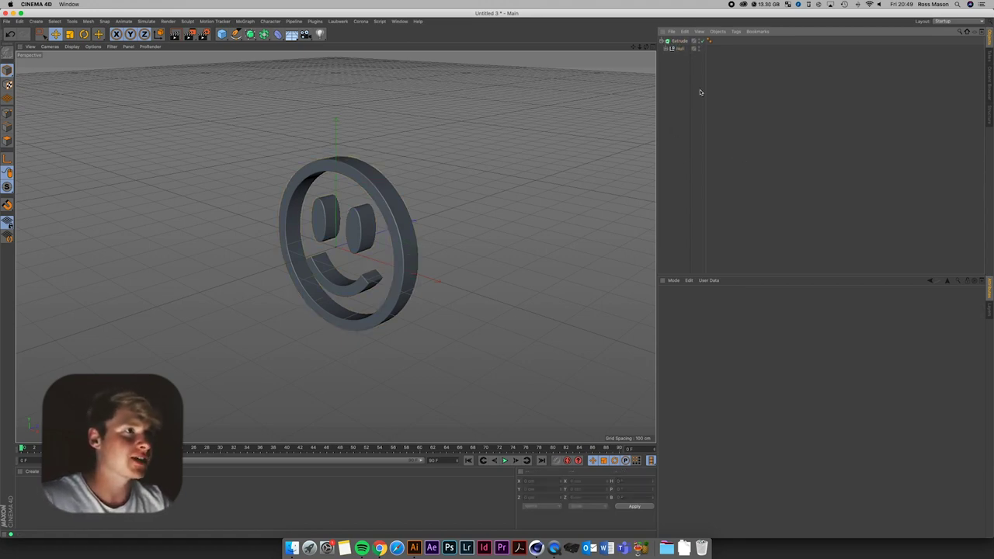
click(662, 40)
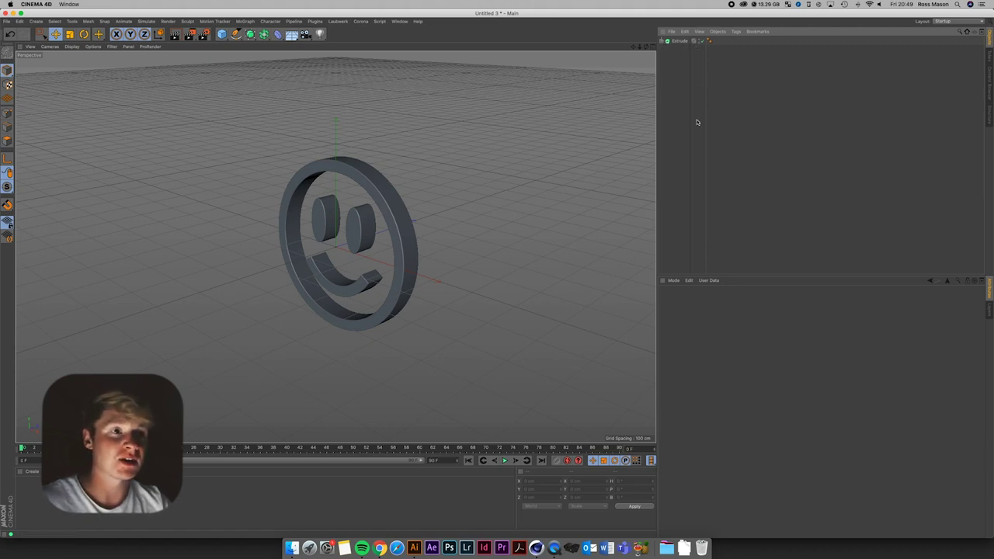
click(361, 21)
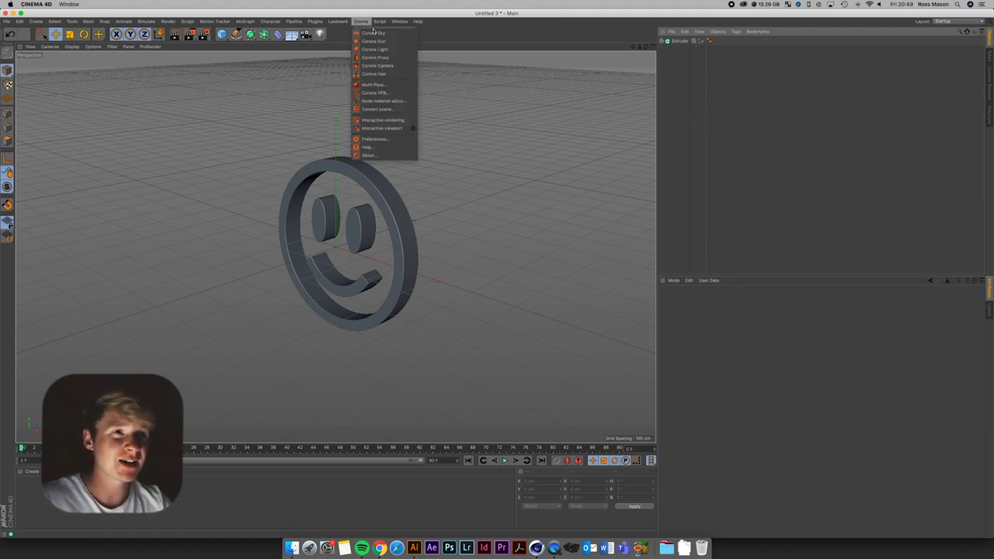
click(381, 66)
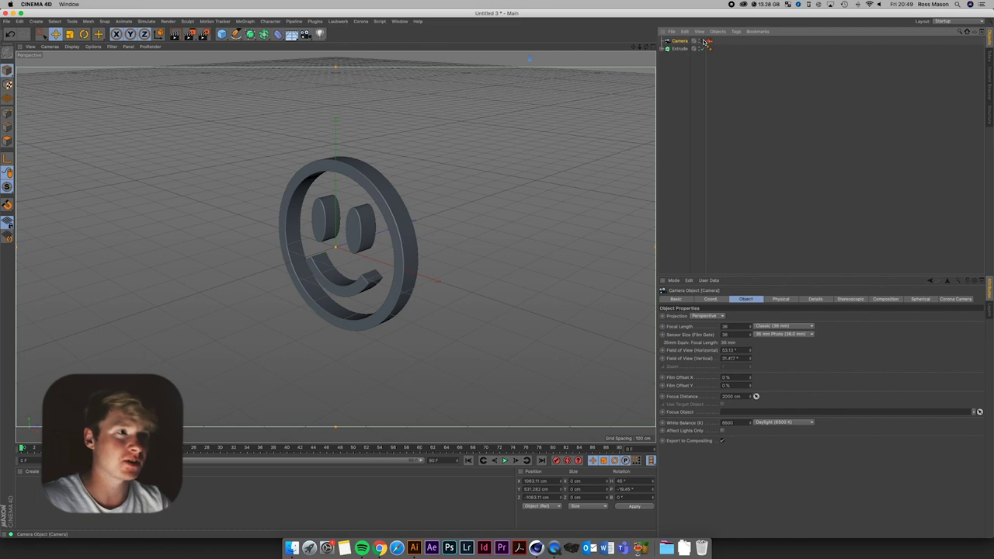
click(704, 41)
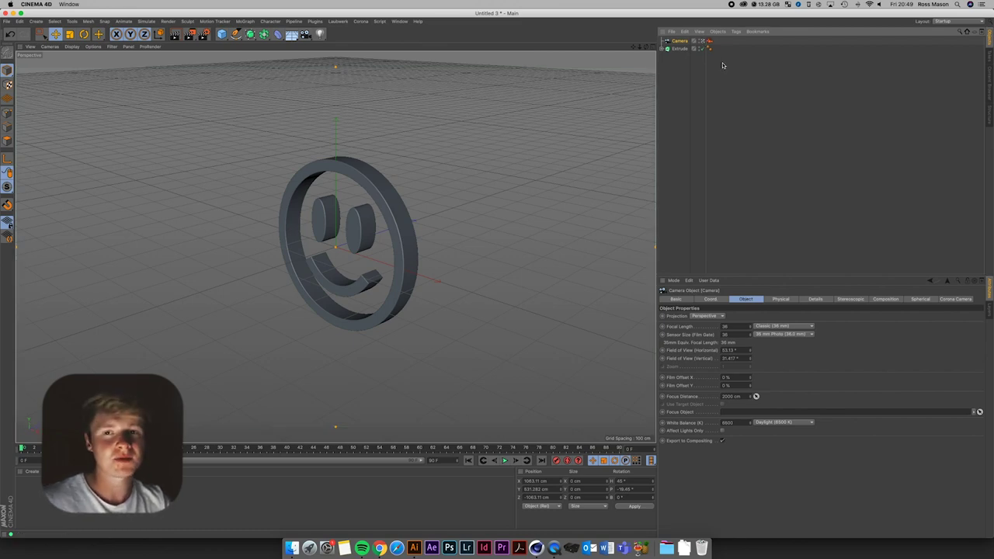
Zero the camera's position and rotation, then pull it back along Z to -1670 cm
click(710, 299)
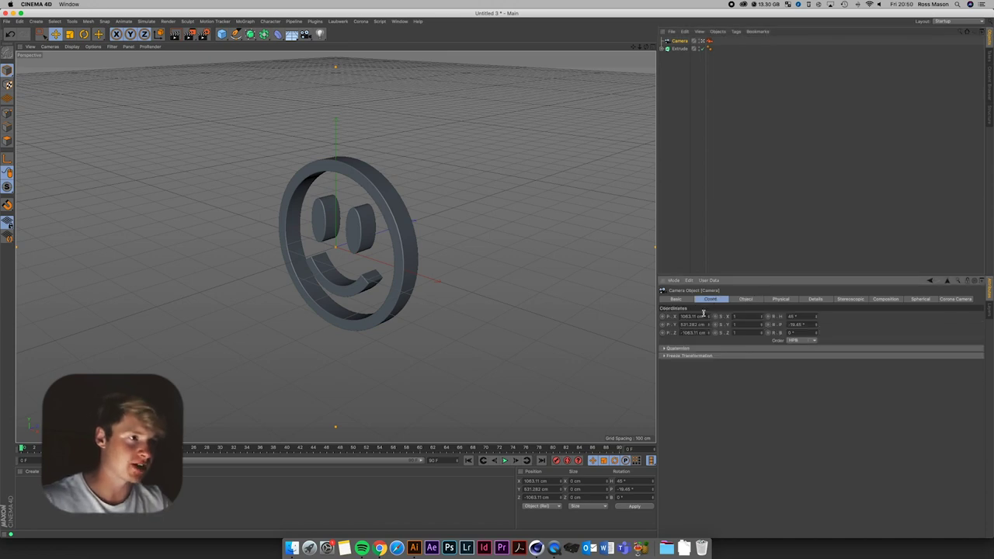
drag(704, 316, 649, 311)
text(0)
key(Tab)
text(0)
key(Tab)
text(0)
click(800, 316)
text(0)
key(Tab)
text(0)
key(Tab)
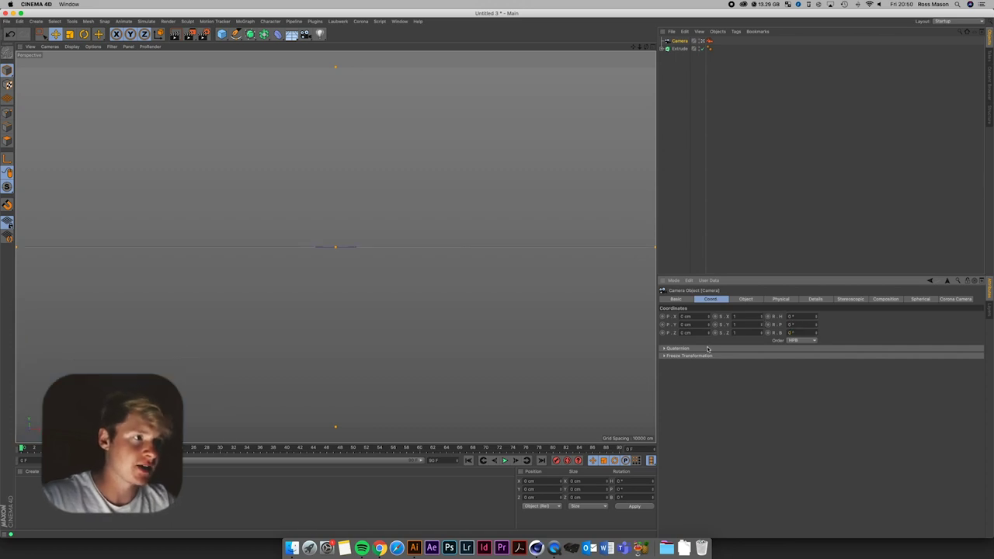
drag(709, 332, 706, 276)
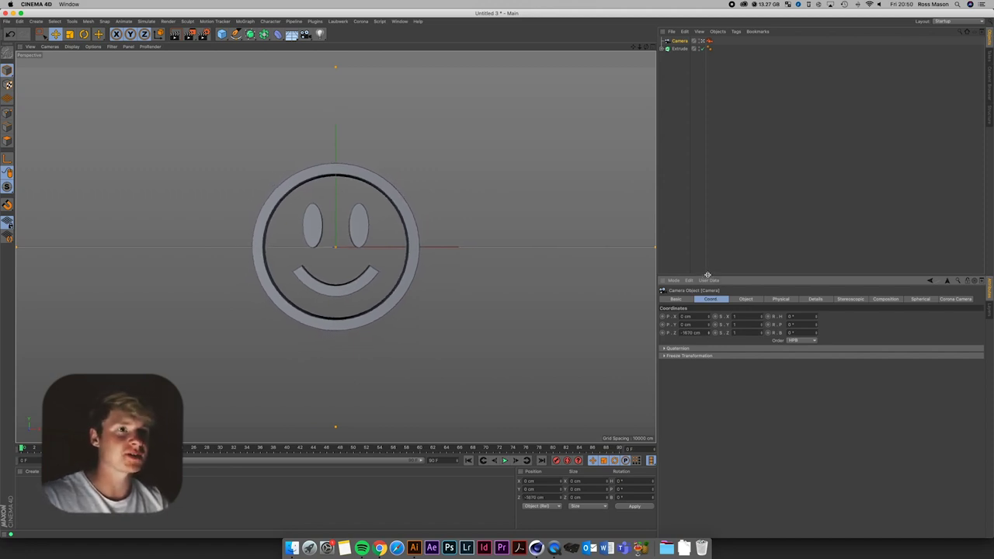
Rename the Extrude object to 'smiley'
click(681, 97)
click(679, 49)
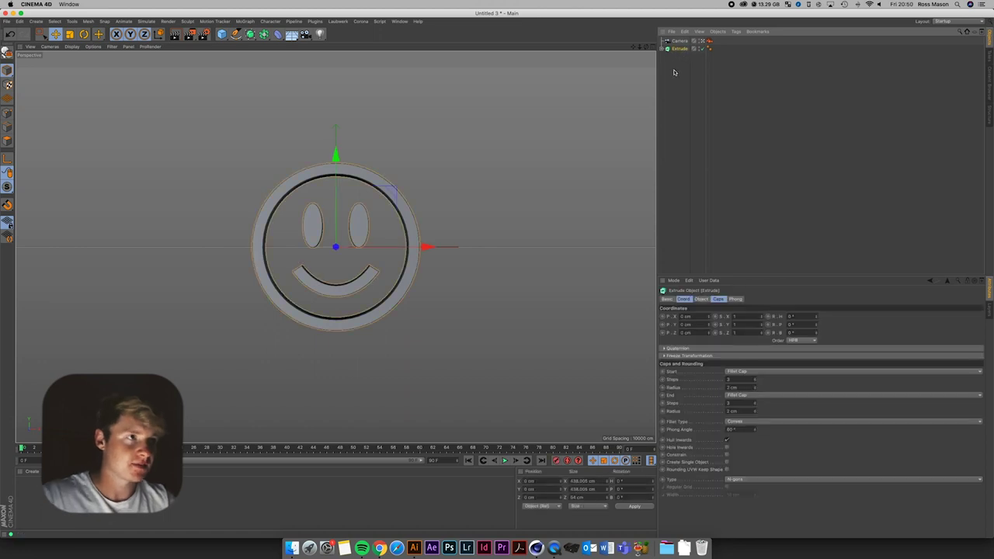
key(Return)
key(BackSpace)
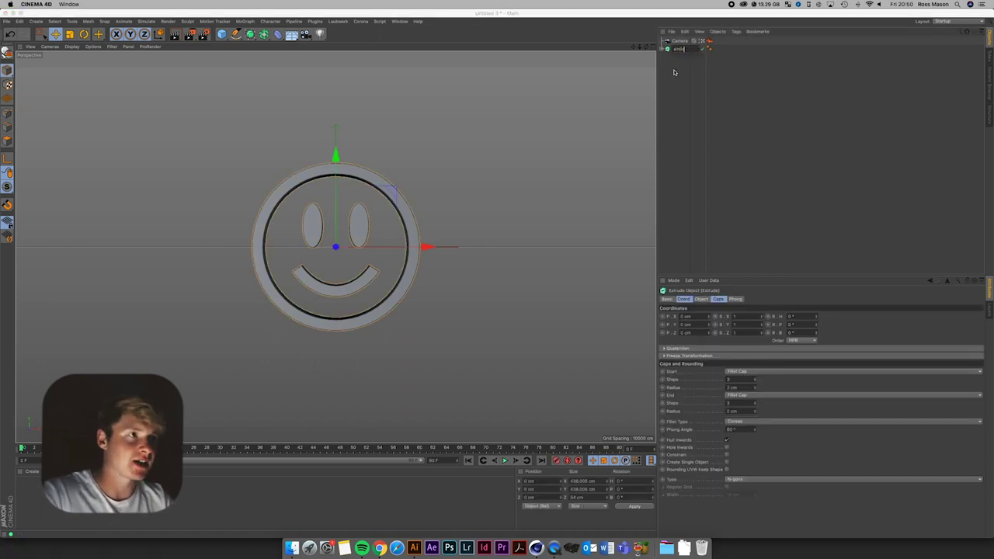
text(smiley)
key(Return)
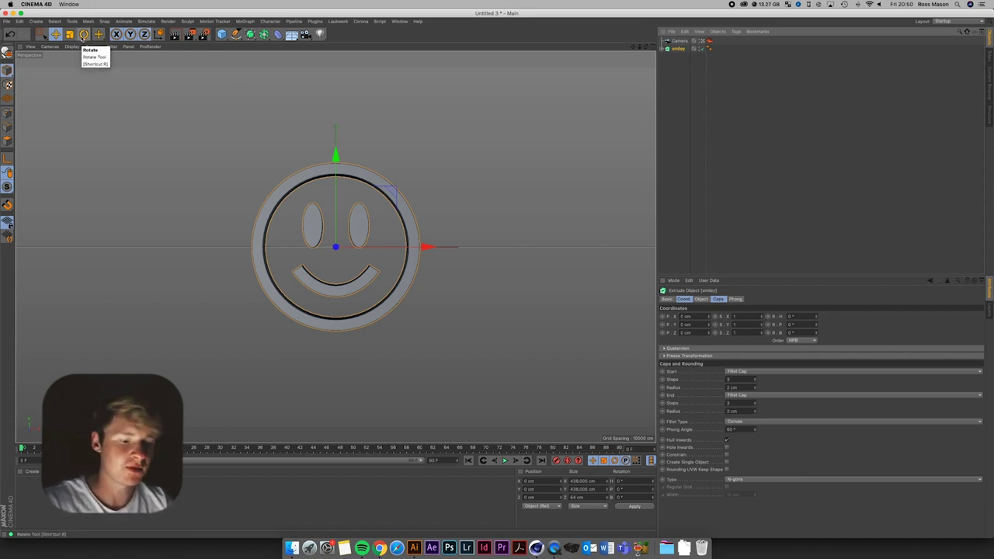
Keyframe a 360° heading rotation at frame 90, then play and stop the spin
click(84, 35)
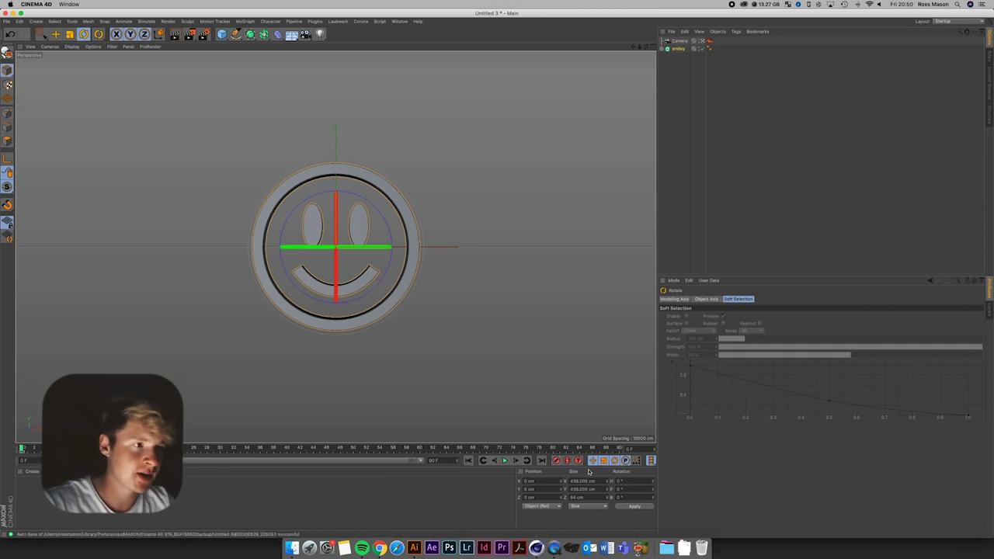
click(619, 449)
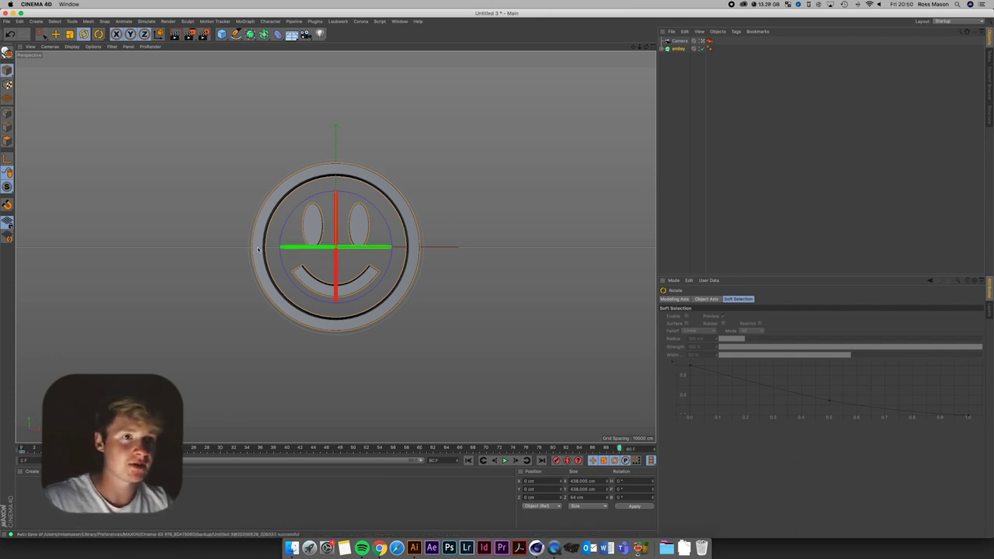
drag(307, 247, 660, 291)
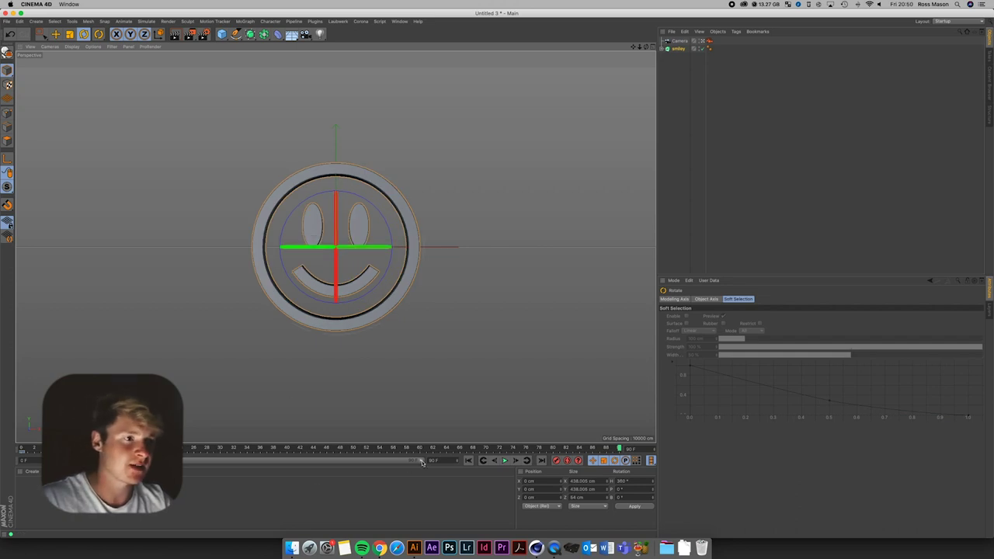
click(556, 460)
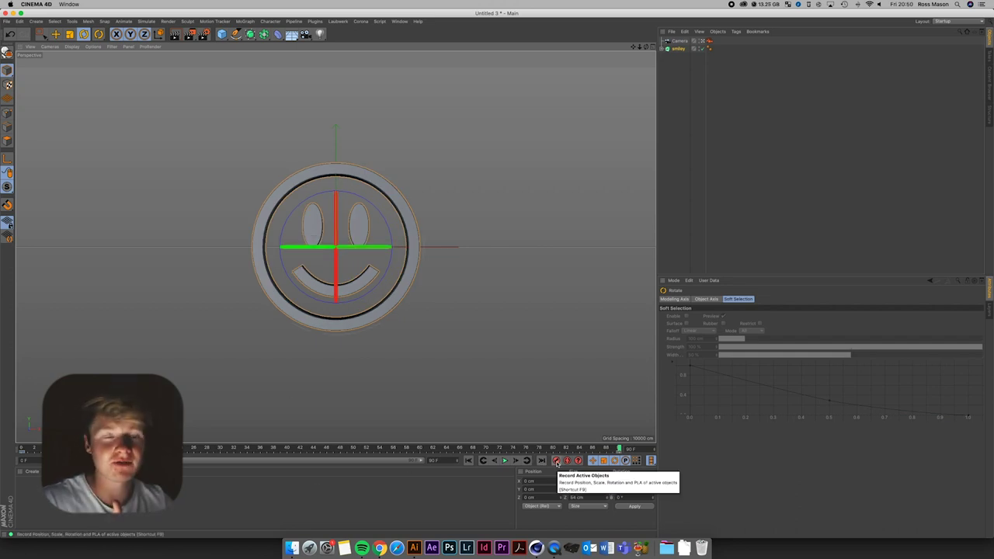
click(503, 461)
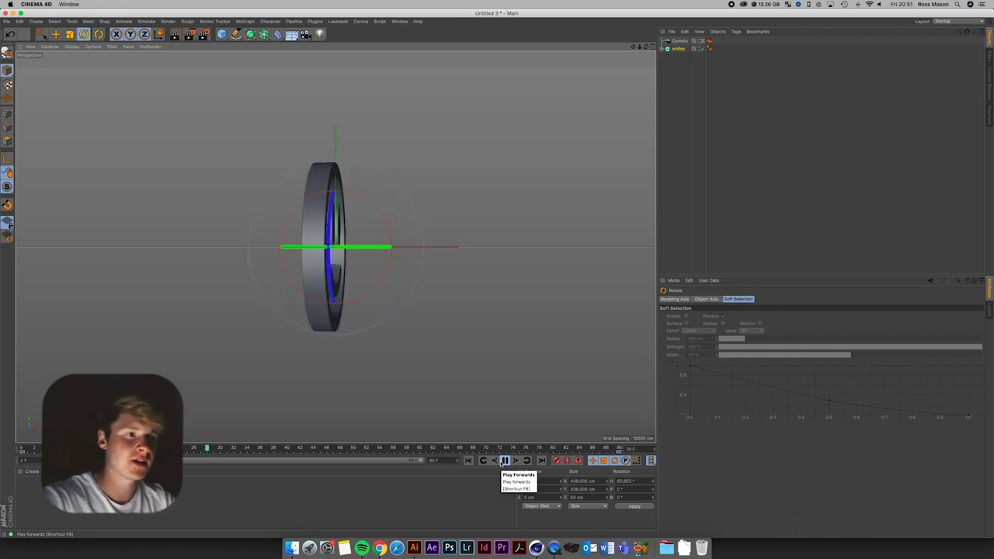
click(505, 461)
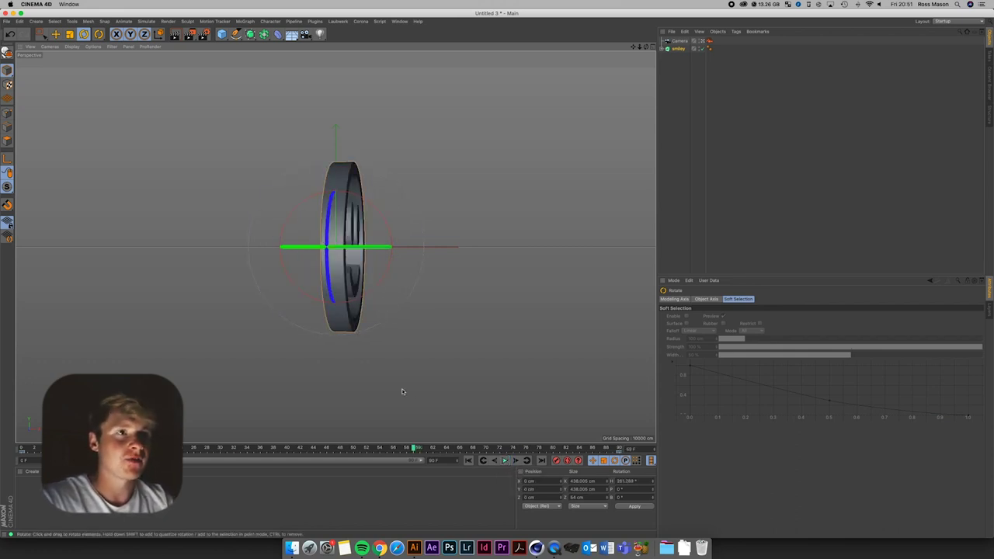
Make all the smiley's rotation keyframes Linear in the F-Curve timeline, then rewind to frame 0
click(399, 21)
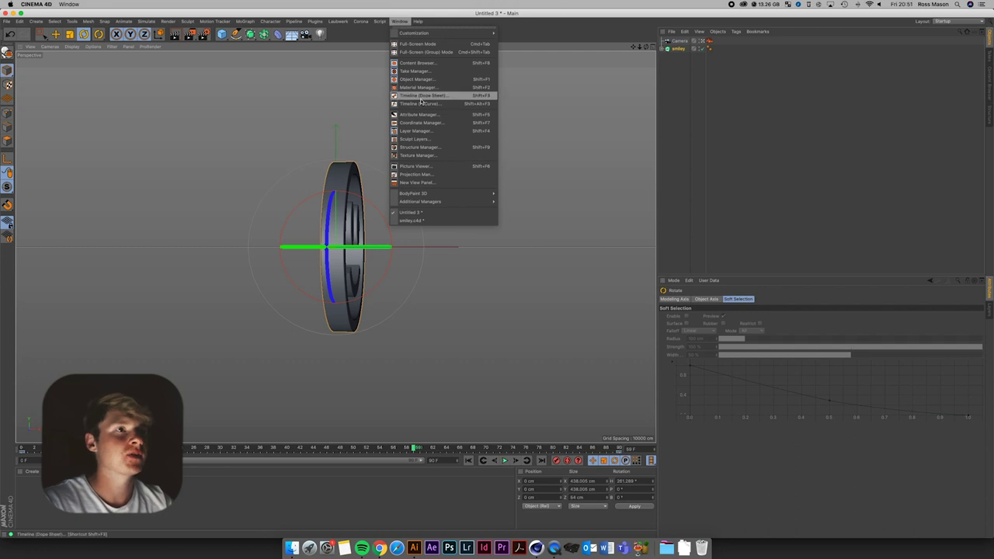
click(424, 104)
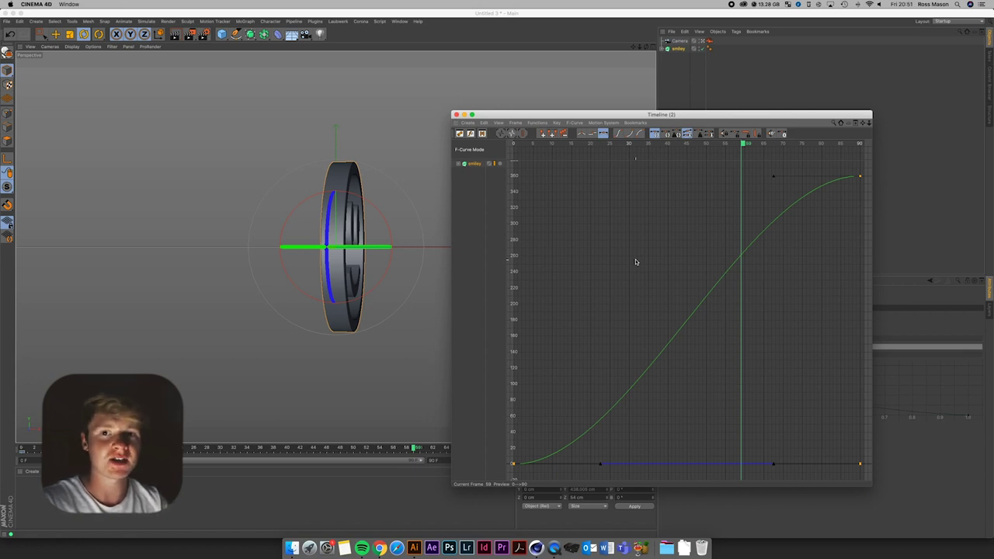
click(730, 292)
key(super+a)
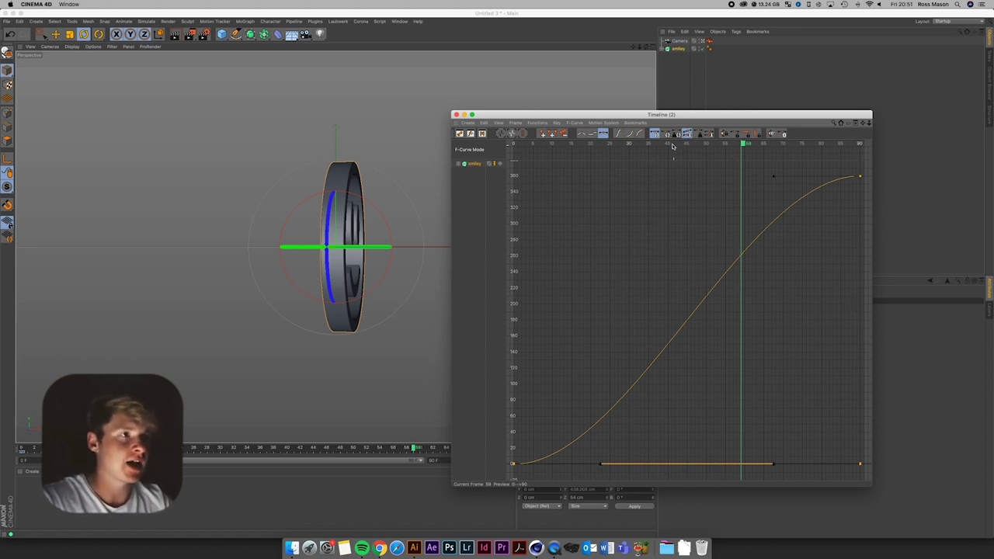
click(583, 135)
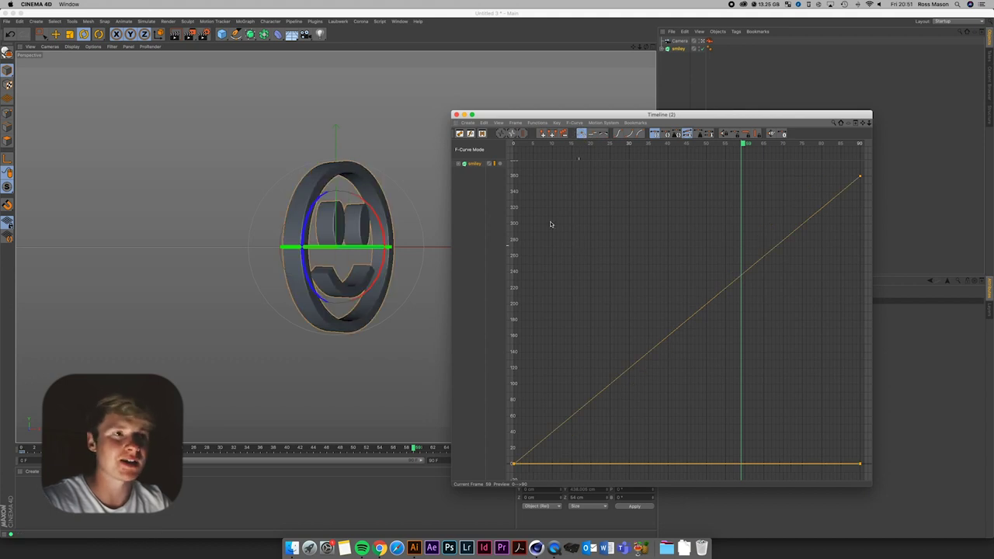
click(456, 114)
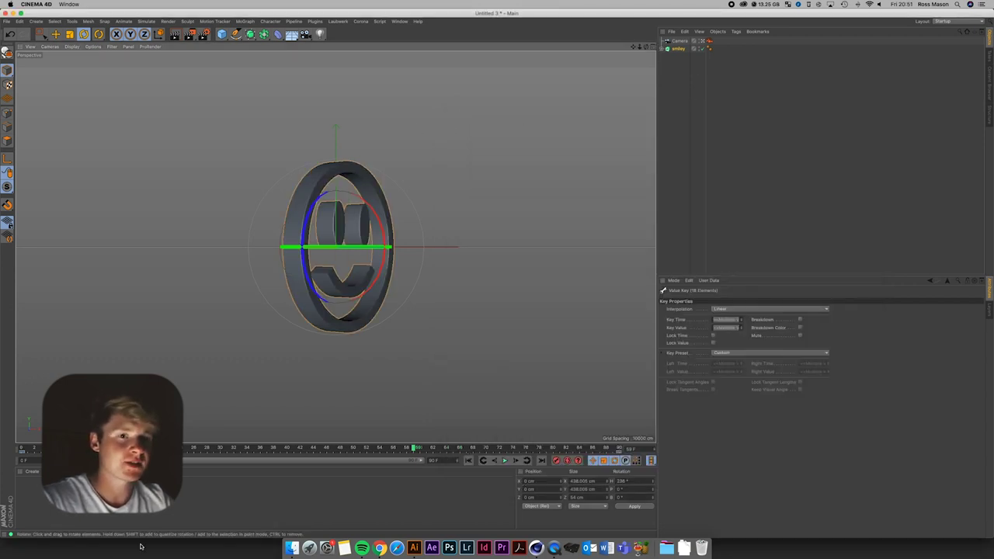
drag(416, 448, 20, 448)
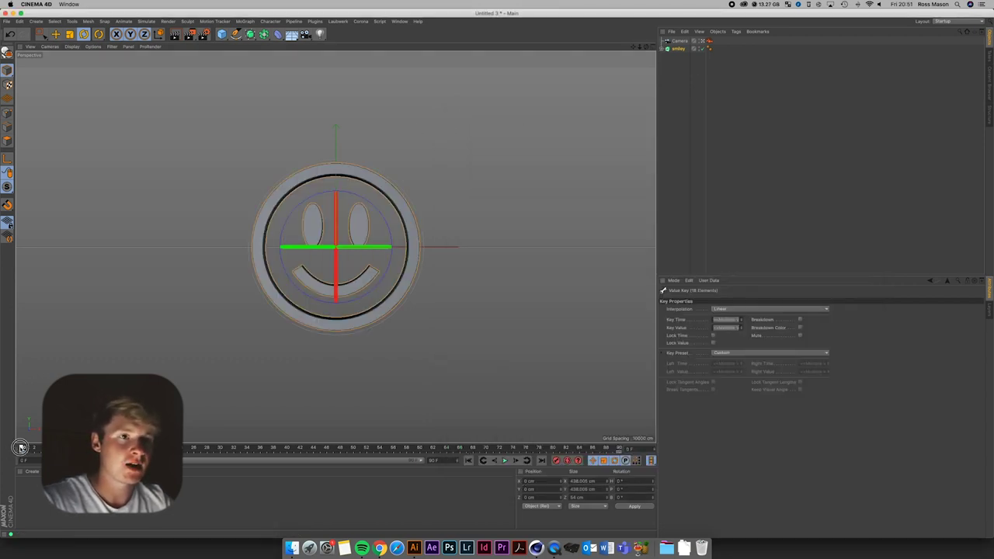
In the four-view layout, try offsetting the smiley's axis, then undo it back to centre
click(647, 47)
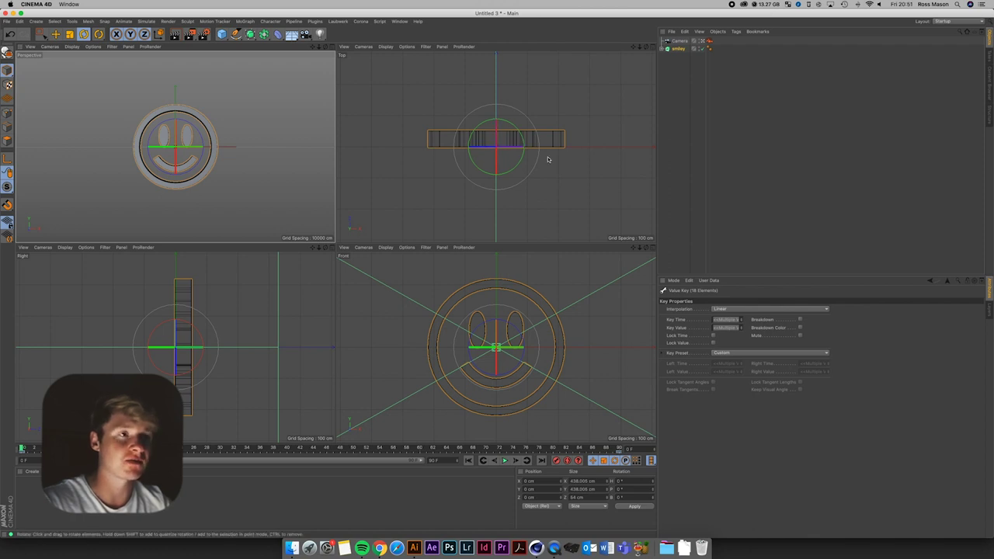
click(7, 158)
click(55, 33)
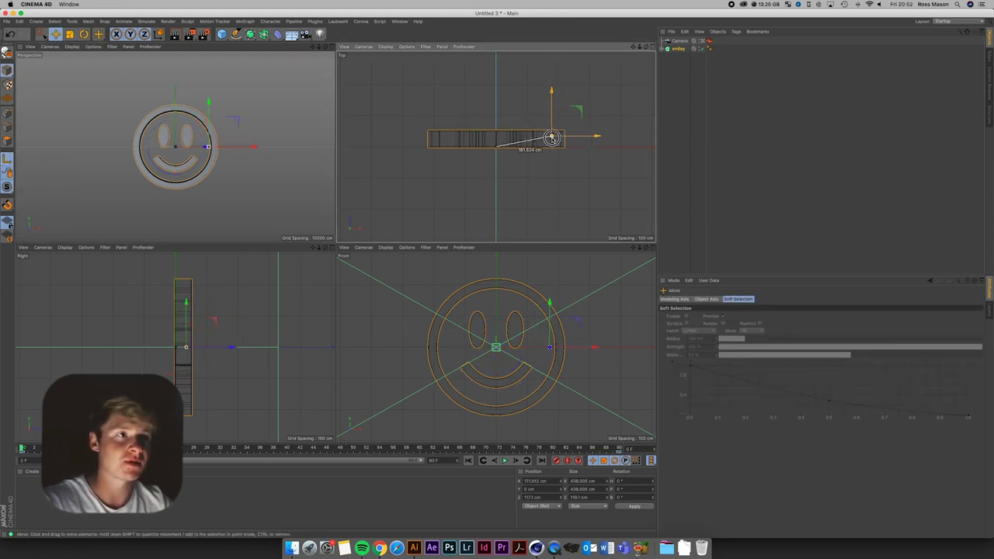
drag(531, 140, 541, 124)
key(super+z)
Enter 25 cm as the smiley's Z position with the Top view enlarged
click(651, 47)
scroll(621, 66, up, 3)
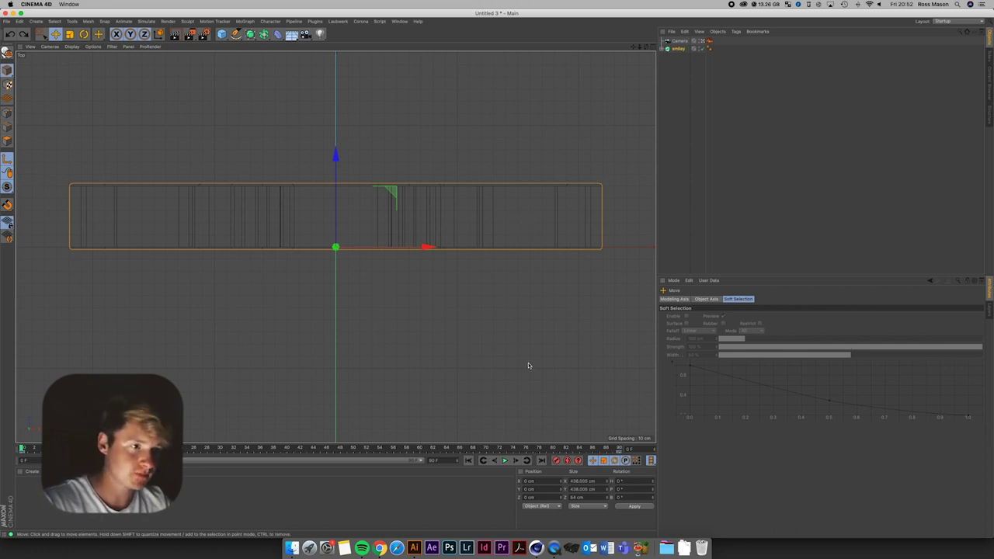
click(546, 497)
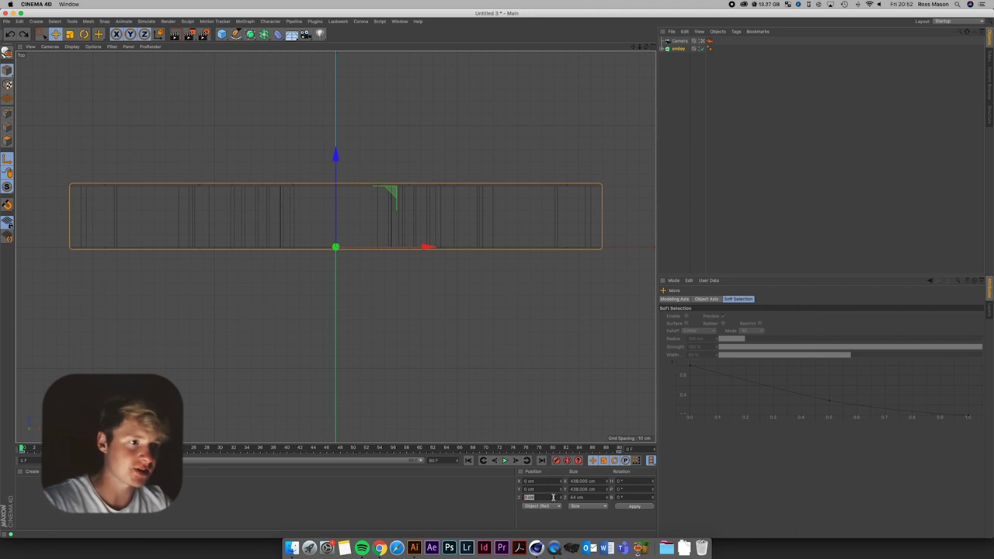
text(25)
key(Return)
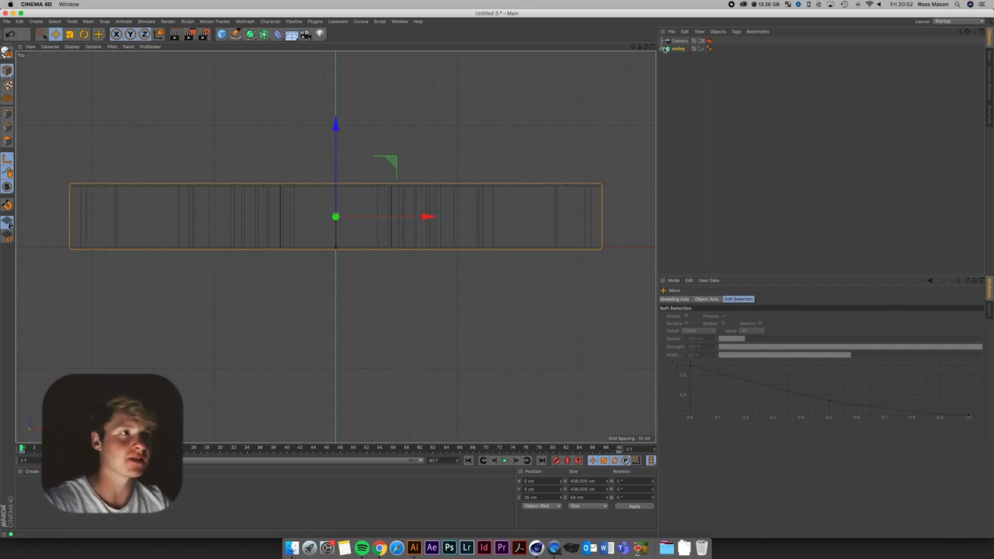
Maximize the Perspective view, play the spin animation, then stop and rewind to frame 0
click(651, 47)
click(330, 46)
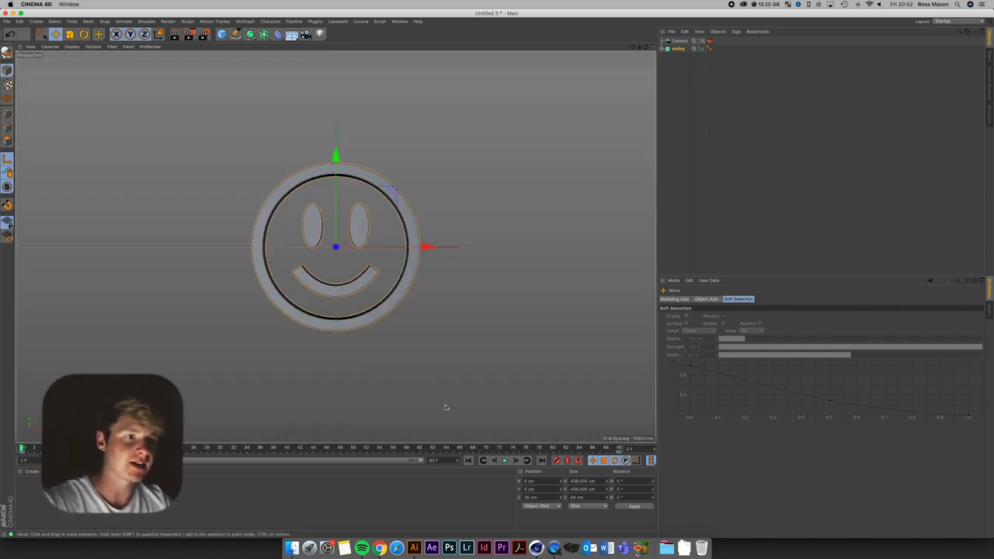
click(504, 460)
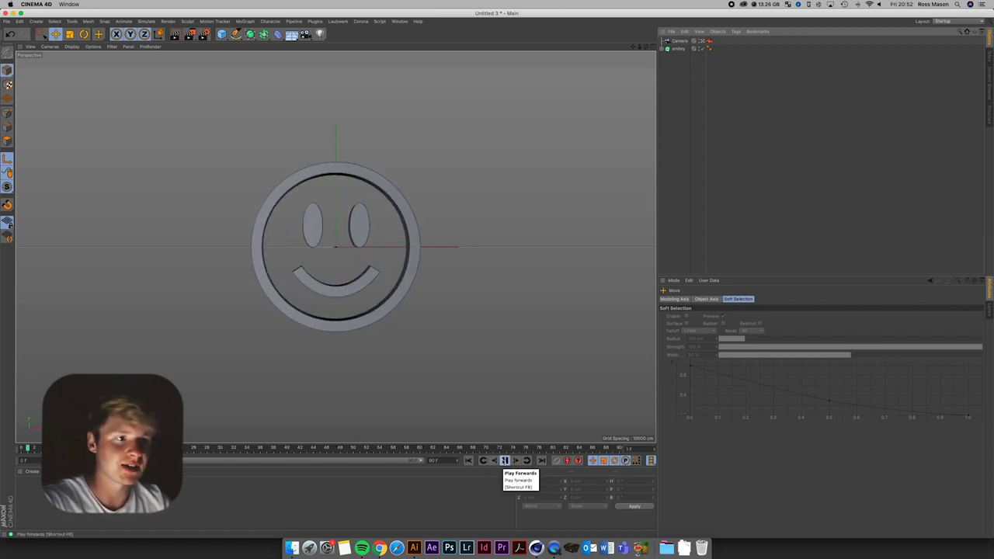
click(505, 460)
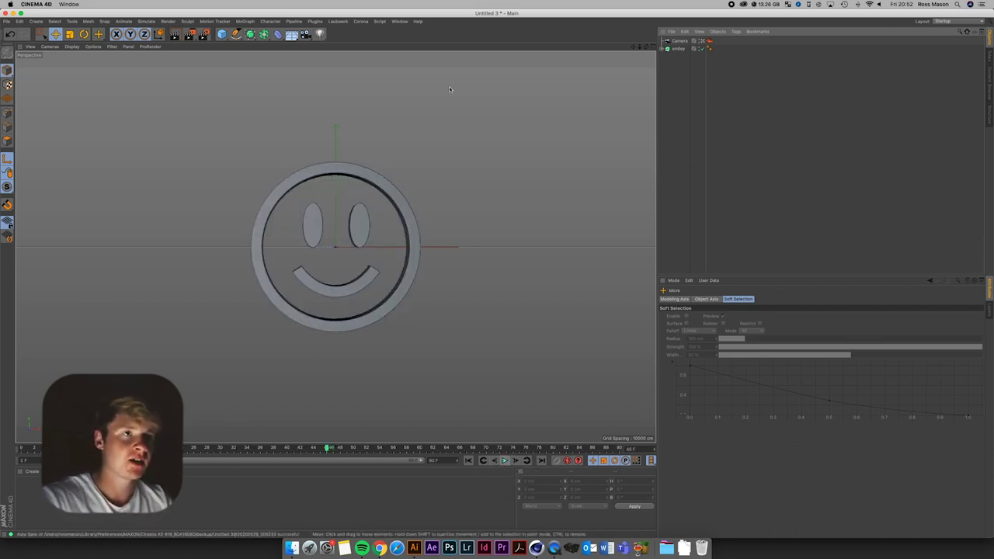
click(31, 450)
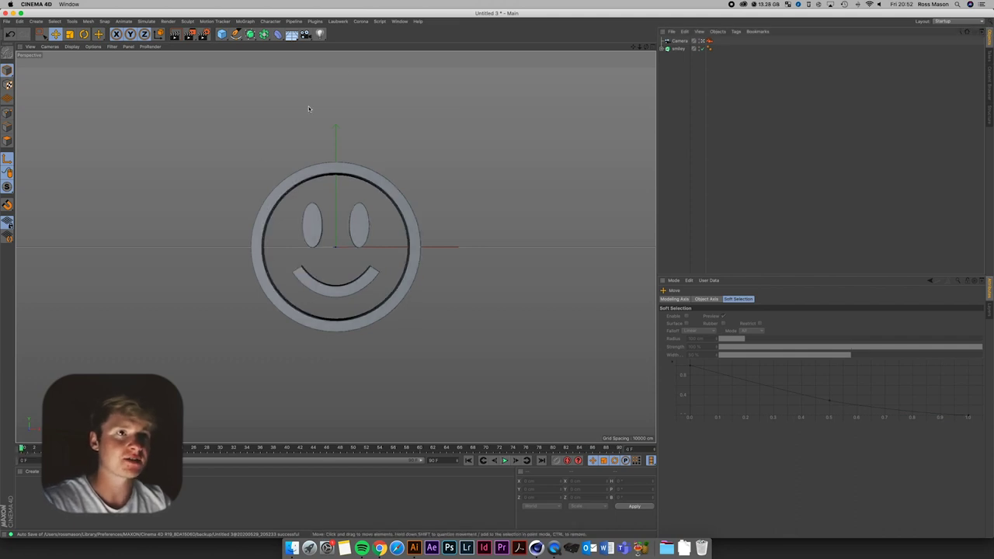
Add a Corona Sky and set its Type to Shader / HDRI
click(365, 21)
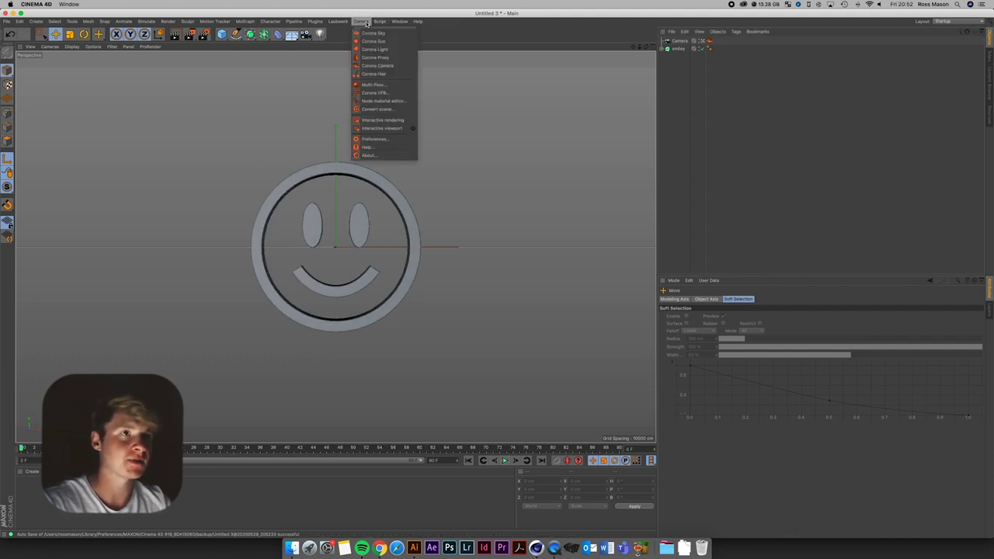
click(373, 33)
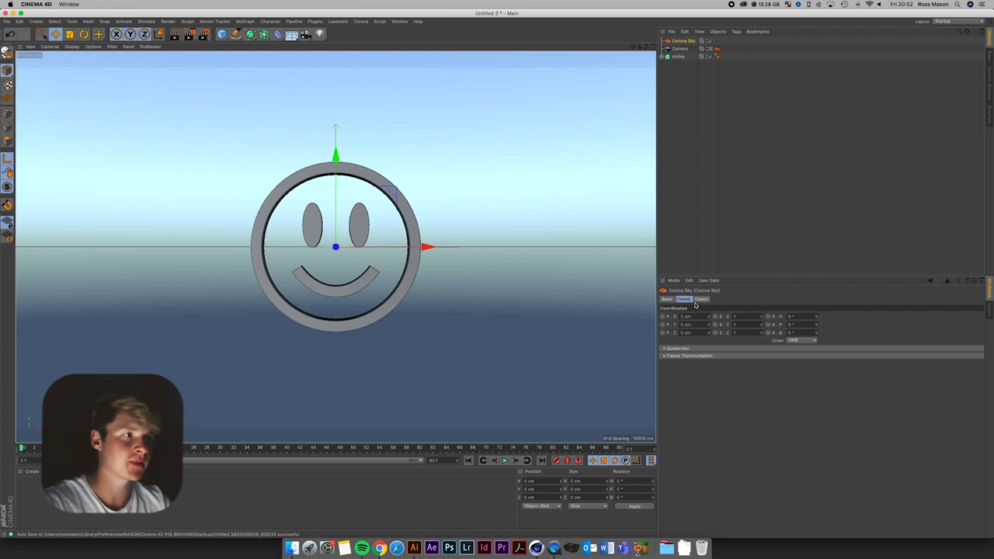
click(700, 300)
click(701, 317)
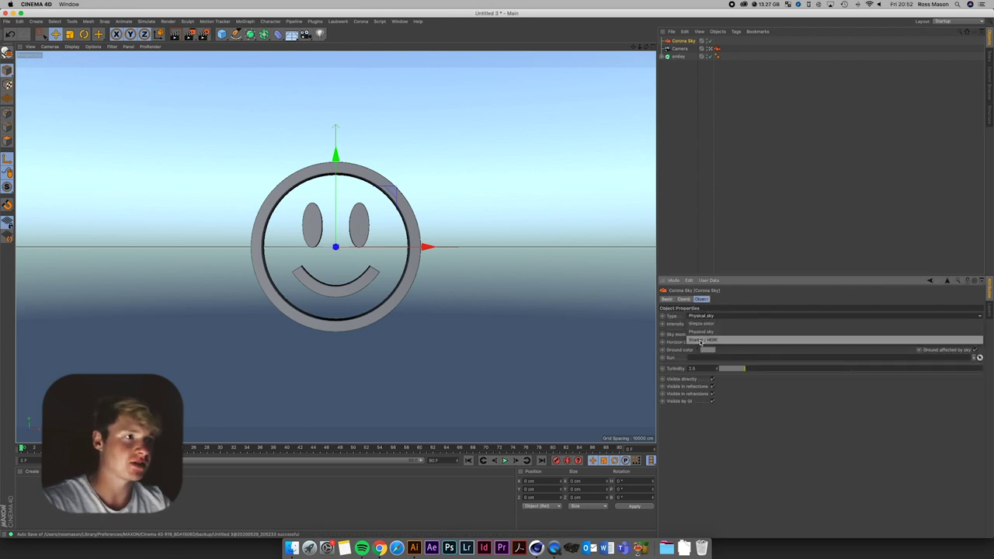
click(701, 342)
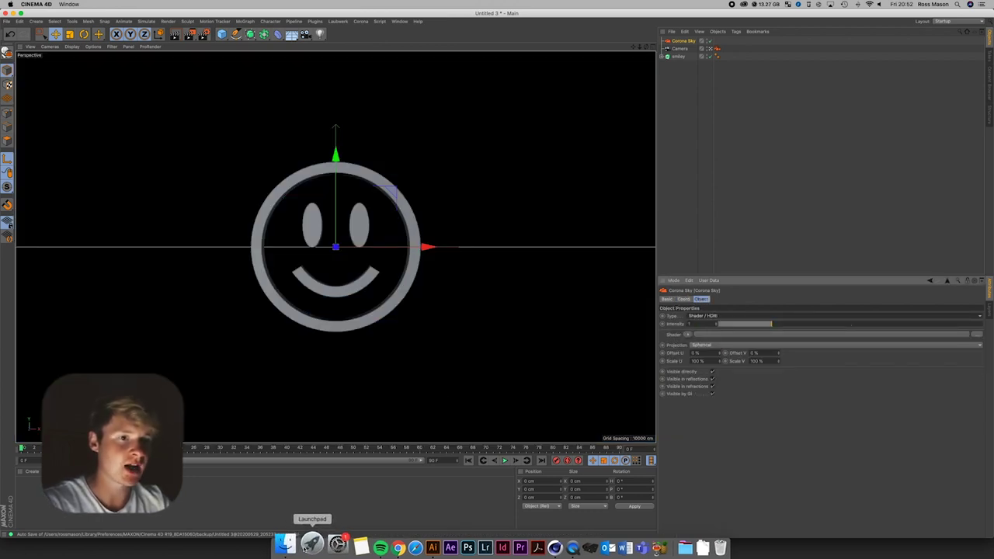
Preview AllSides_SoftBox_Reflect_Master.hdr in the HDR folder, then bring up the browser
click(291, 548)
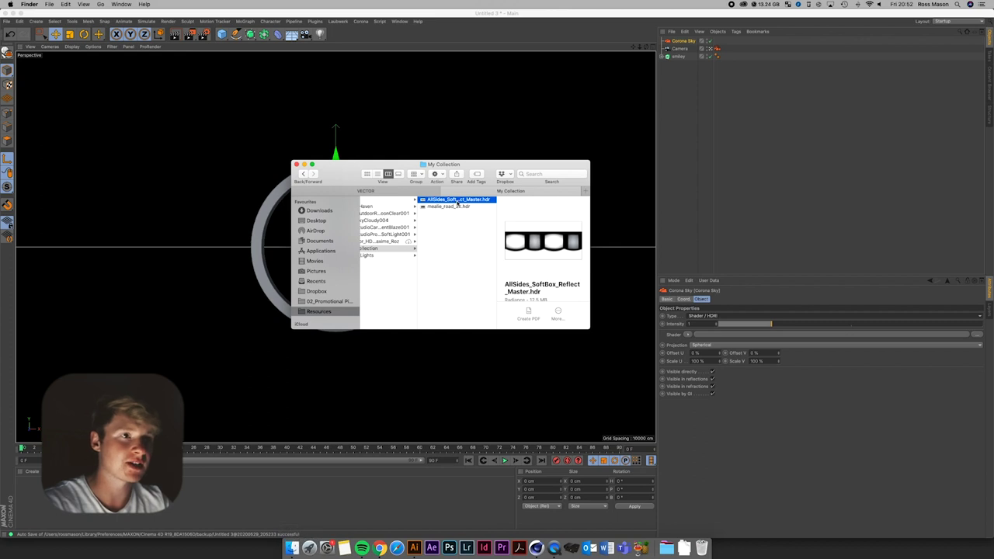
key(space)
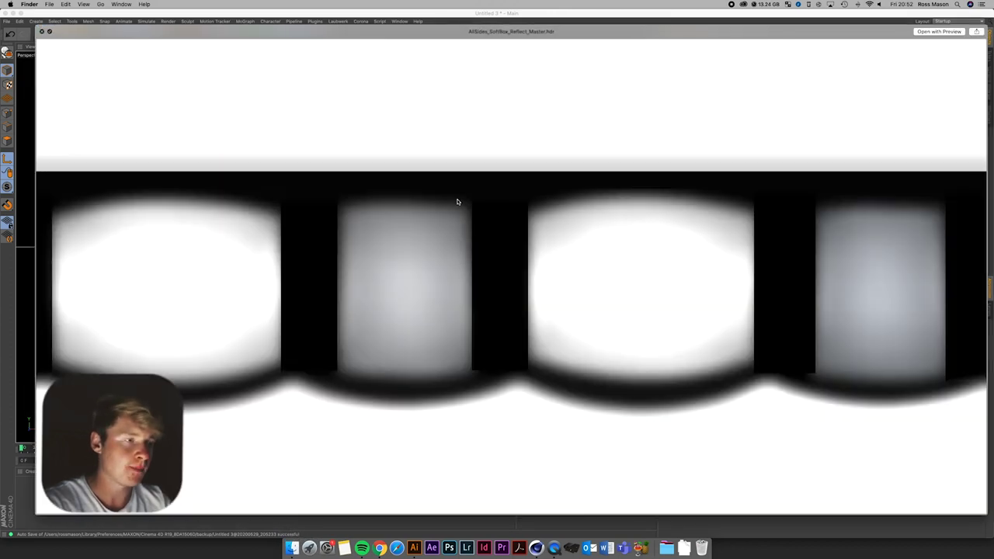
key(space)
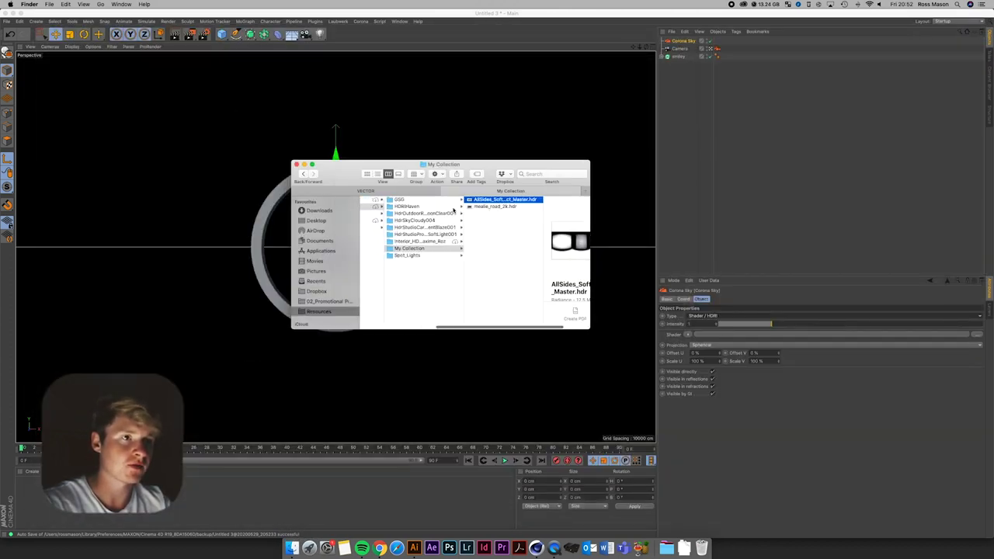
click(380, 547)
Browse HDRI Haven's High Contrast environments, then return to Cinema 4D
click(246, 20)
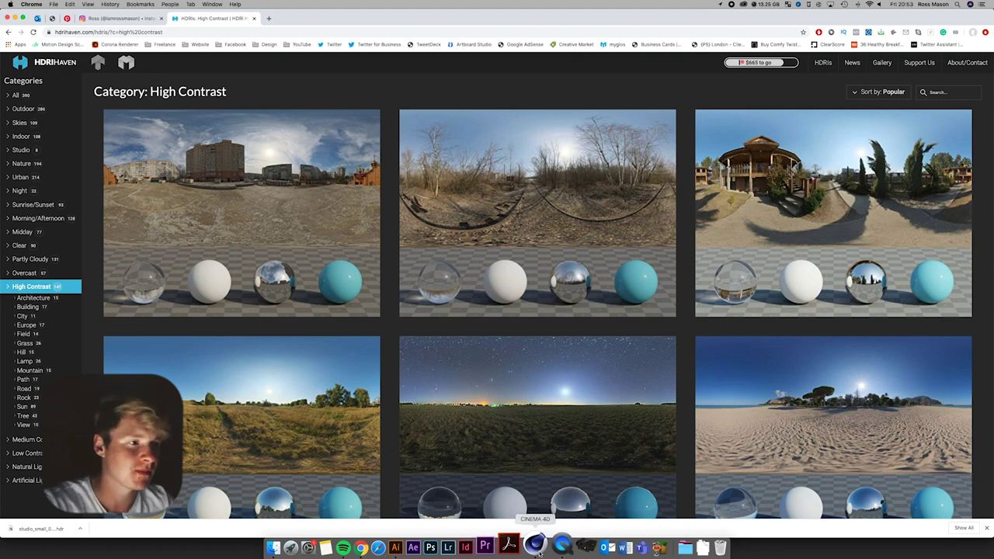
click(535, 542)
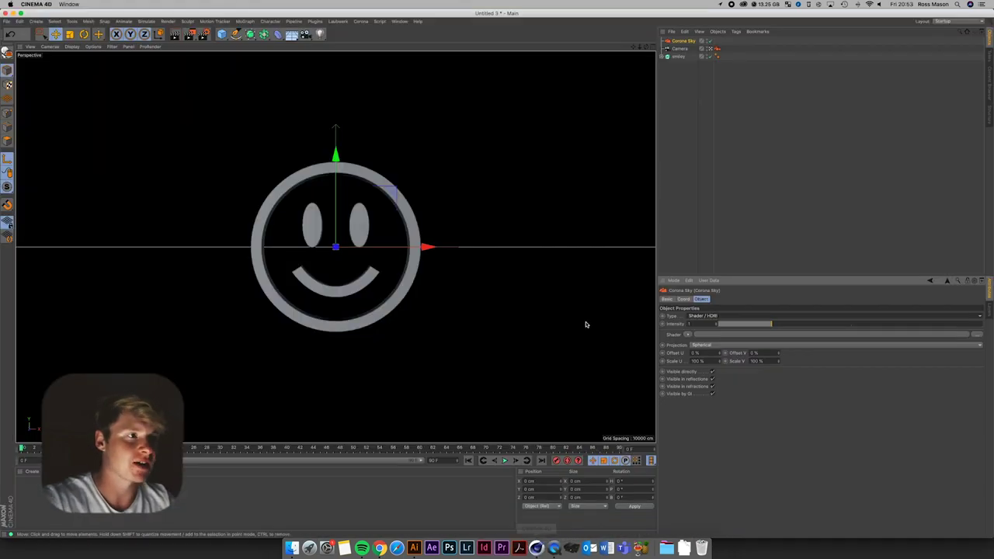
Load venice_sunset_2k.hdr from the HDRIHaven folder into the Corona Sky's shader field
click(291, 549)
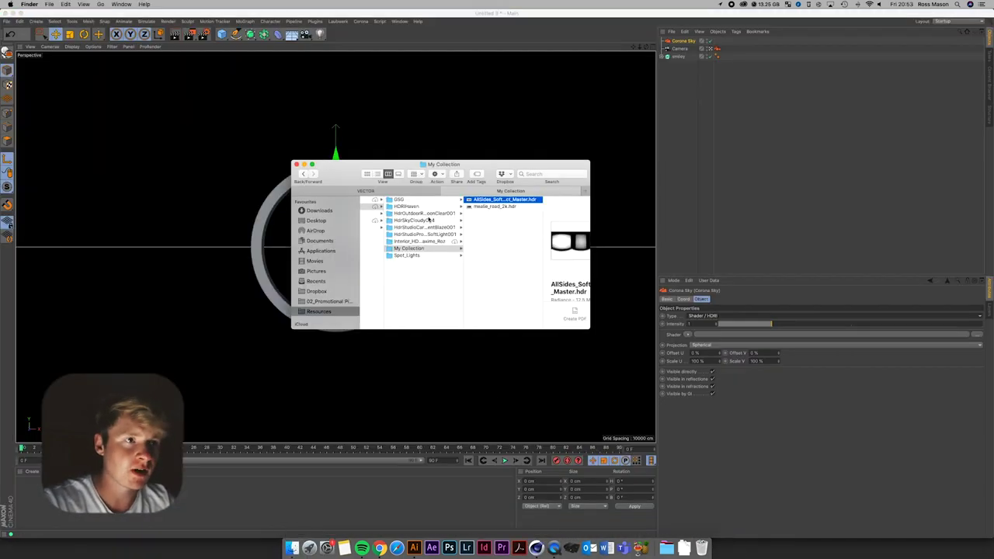
click(399, 206)
click(490, 264)
drag(436, 265, 711, 335)
click(520, 172)
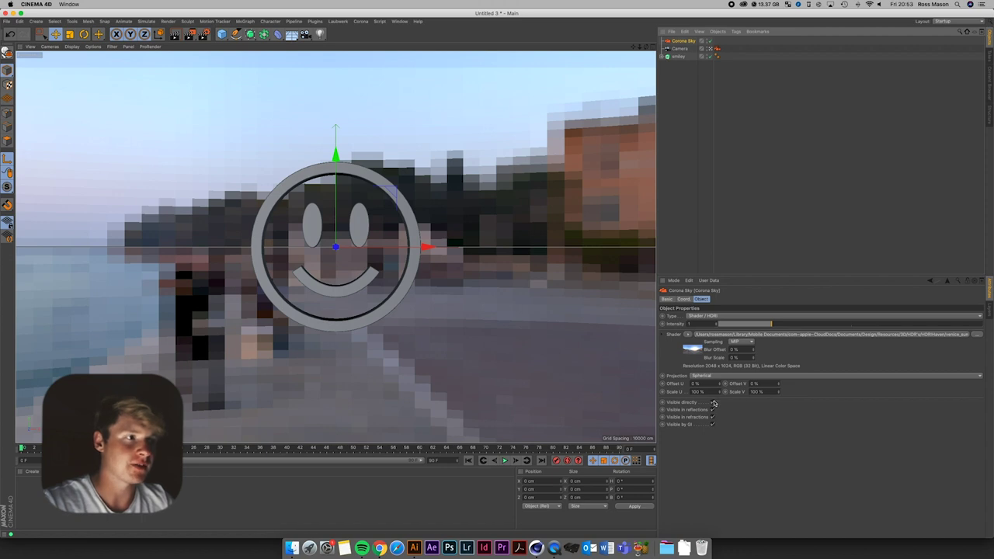
Start a Corona interactive render to preview the new sky lighting
click(736, 199)
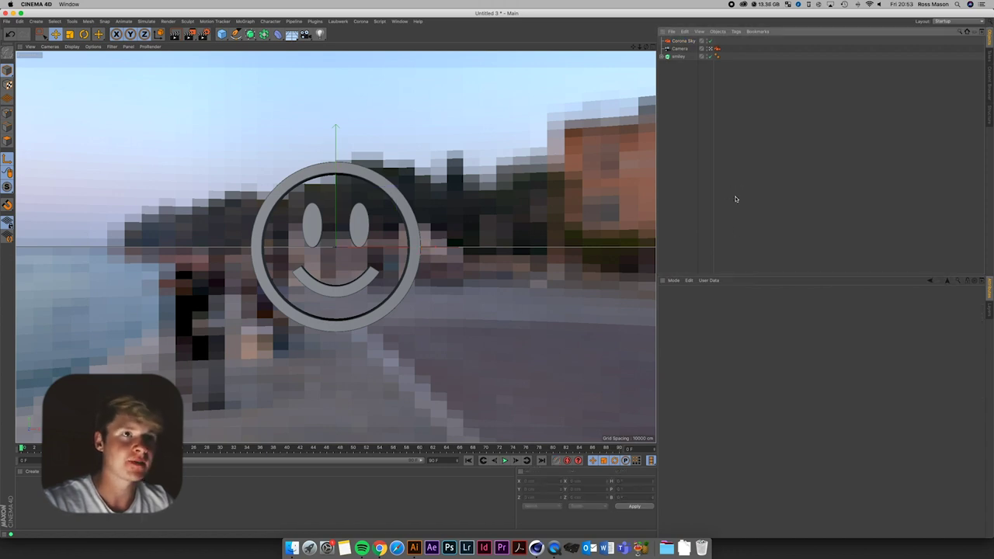
click(360, 21)
click(383, 128)
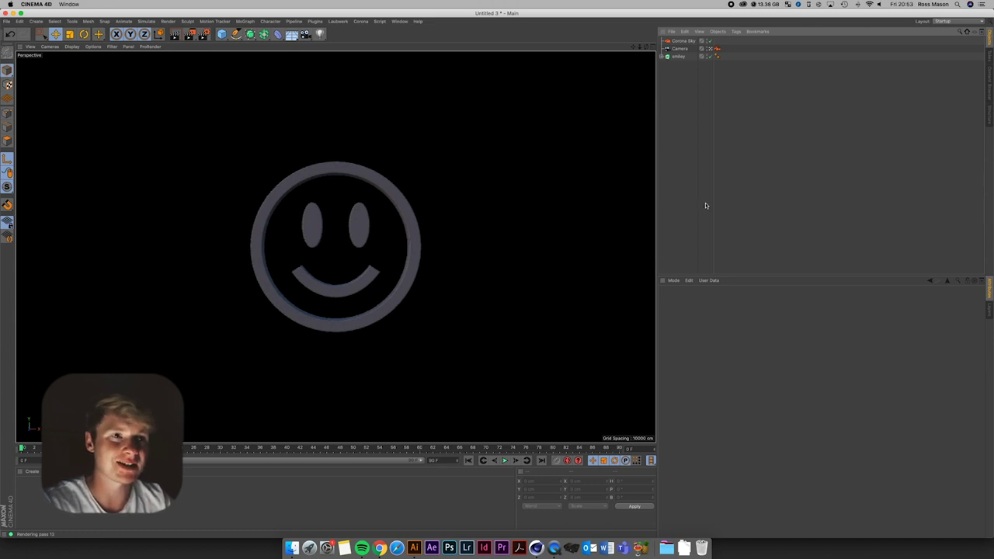
click(360, 21)
Stop the interactive render, create a new Corona material and enable its Reflection channel
click(384, 129)
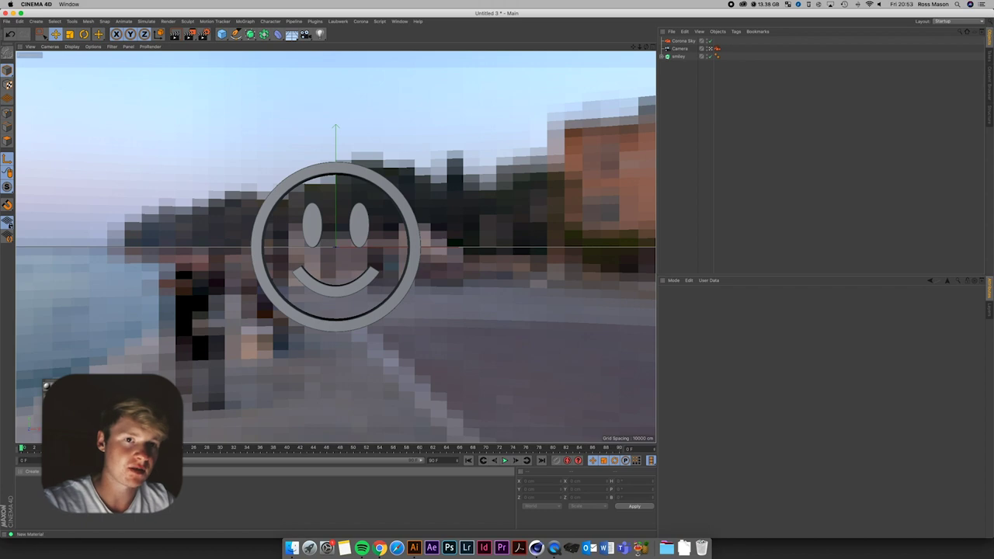
click(47, 384)
double_click(25, 485)
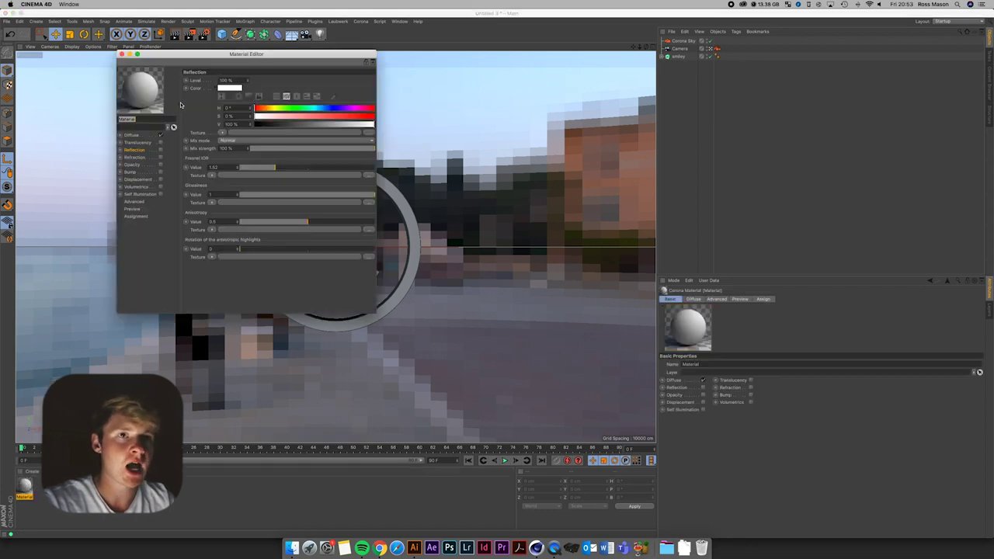
drag(180, 60, 626, 87)
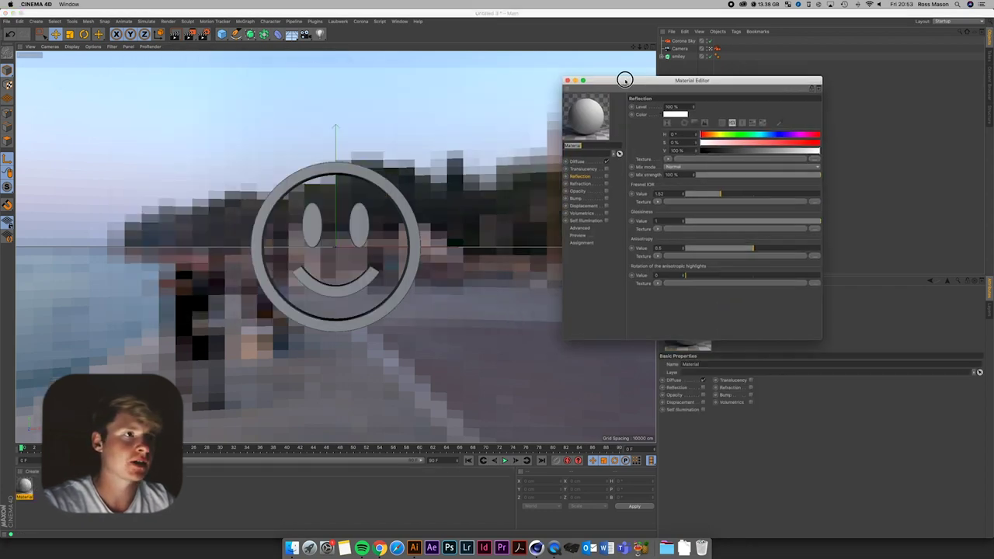
click(607, 178)
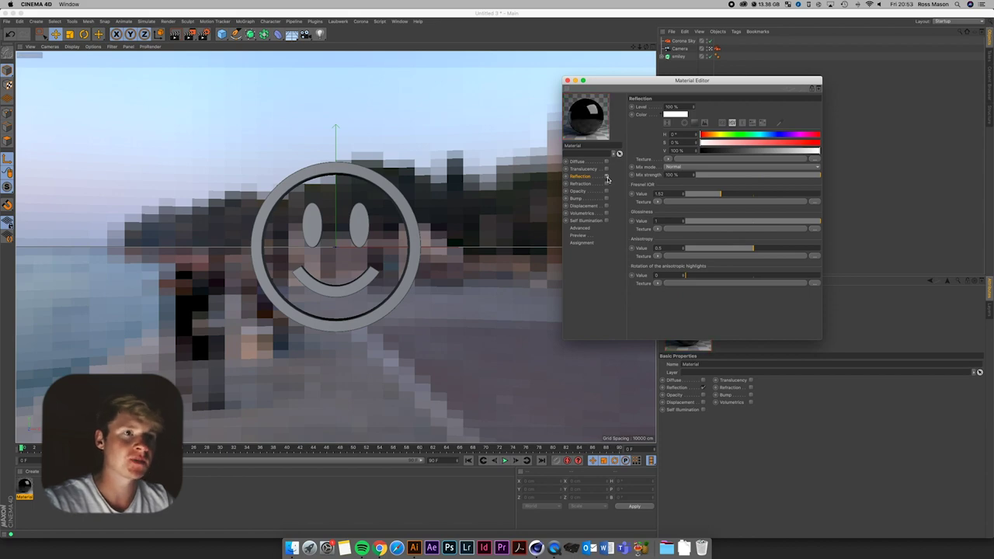
View the Instagram reference of the glowing iridescent emoji, then minimize Chrome
click(379, 549)
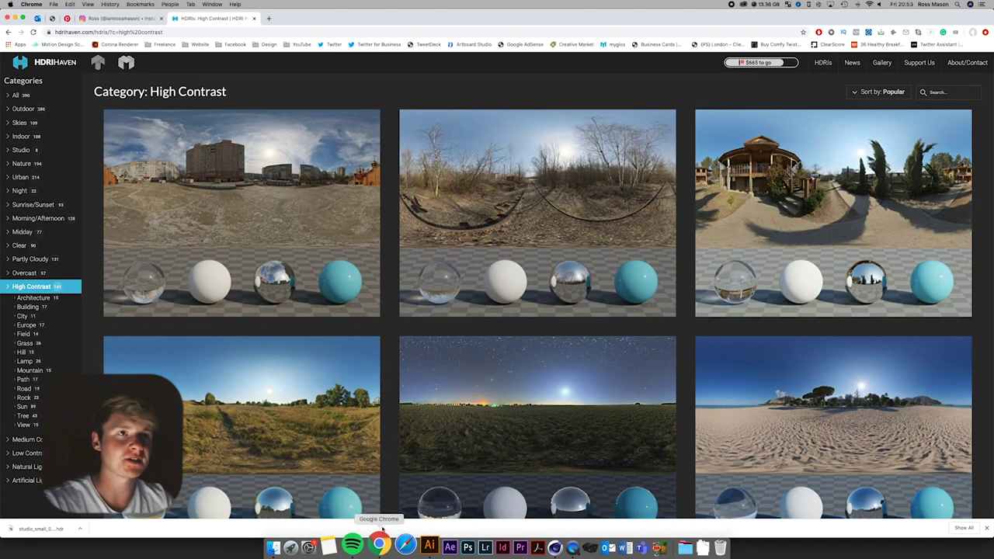
key(ctrl+shift+Tab)
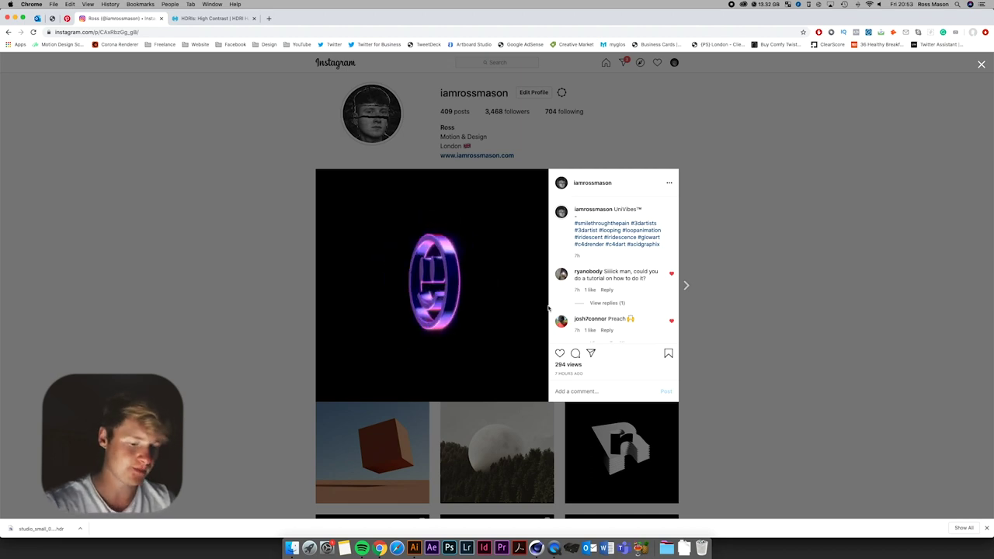
key(super+m)
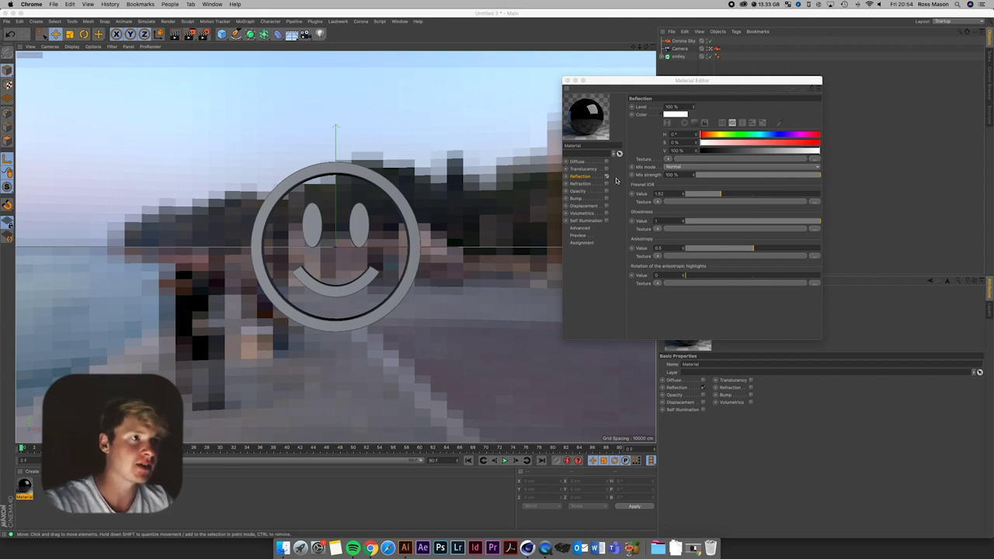
Load a Fresnel shader into the reflection texture slot and open its gradient settings
click(668, 158)
click(674, 255)
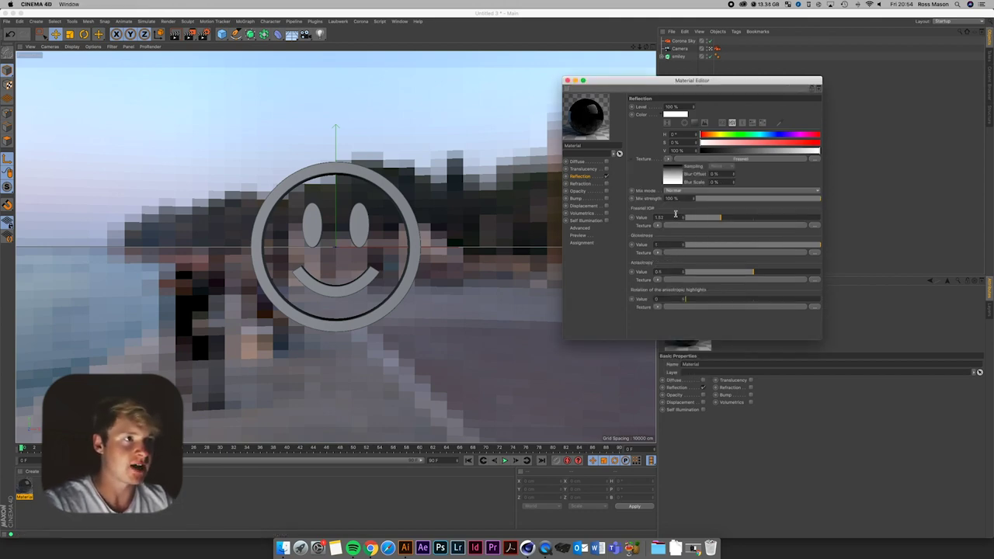
click(670, 183)
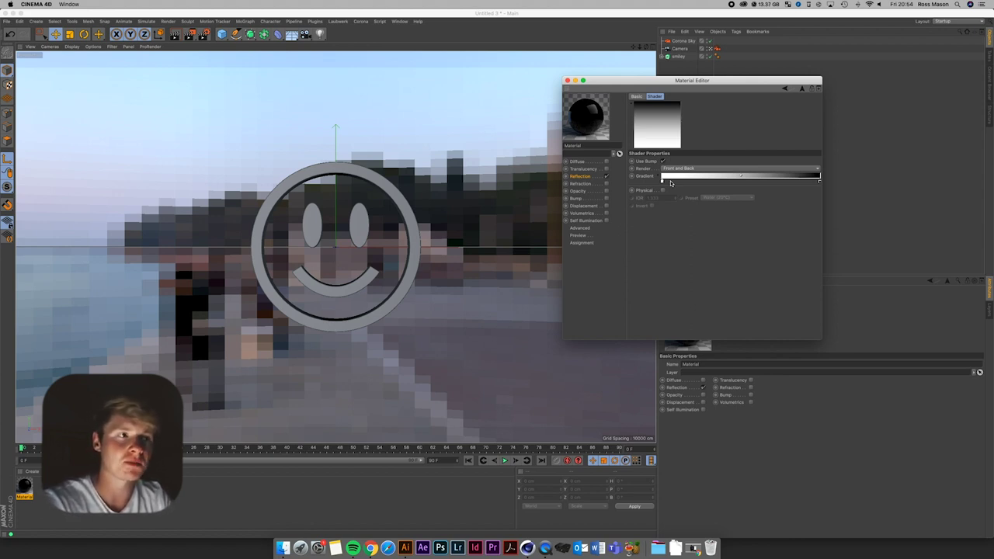
Start Corona interactive rendering and apply the material to the smiley, orbiting to face it
click(360, 21)
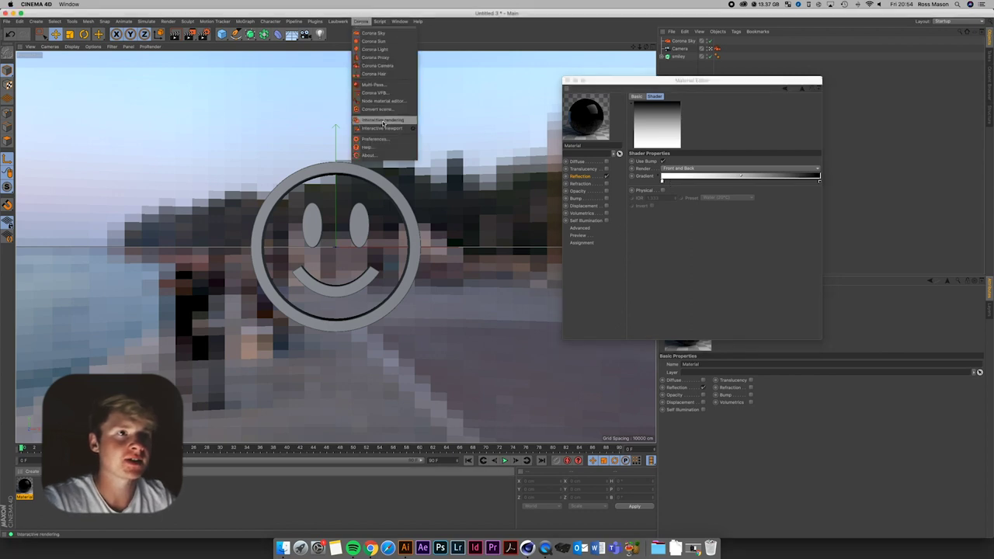
click(382, 125)
drag(594, 82, 630, 94)
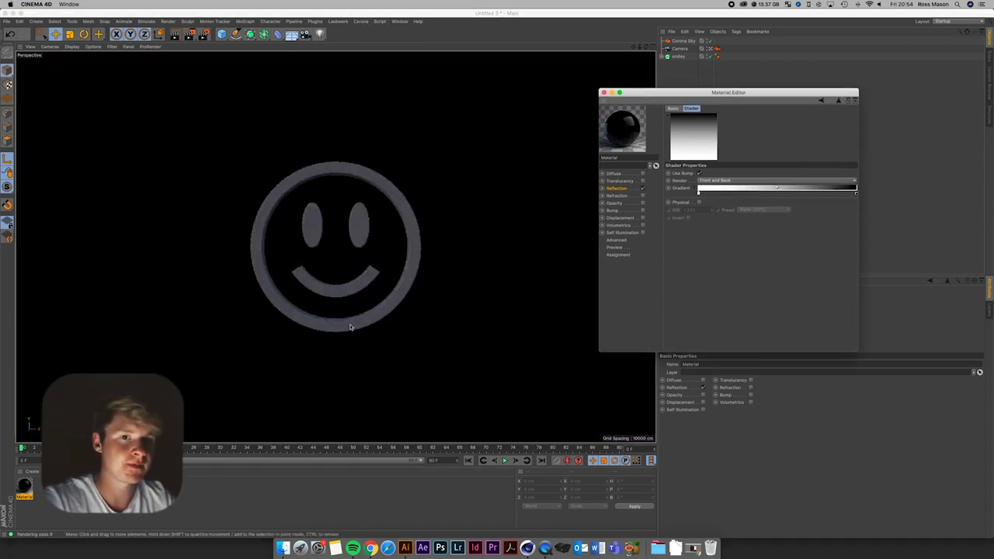
drag(24, 488, 673, 56)
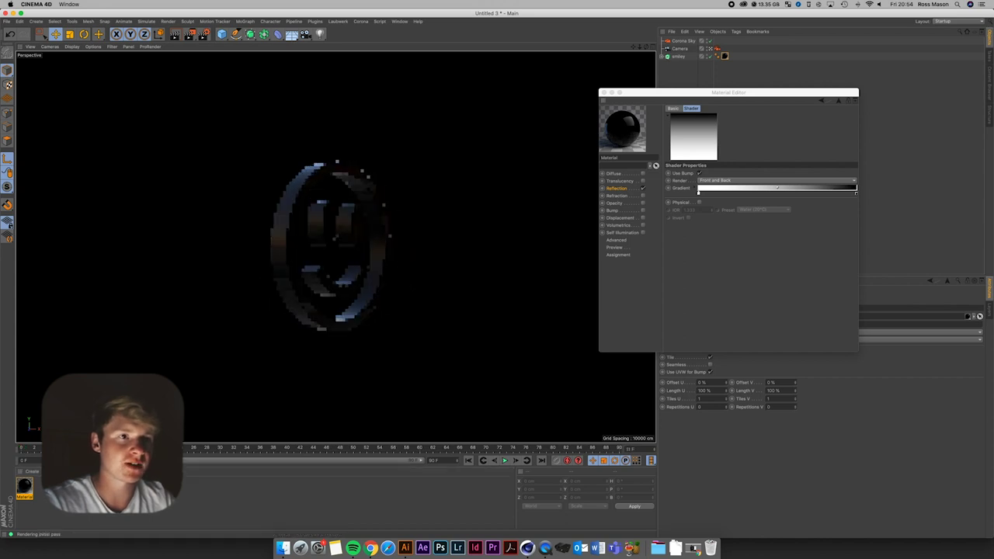
alt+drag(482, 349, 523, 349)
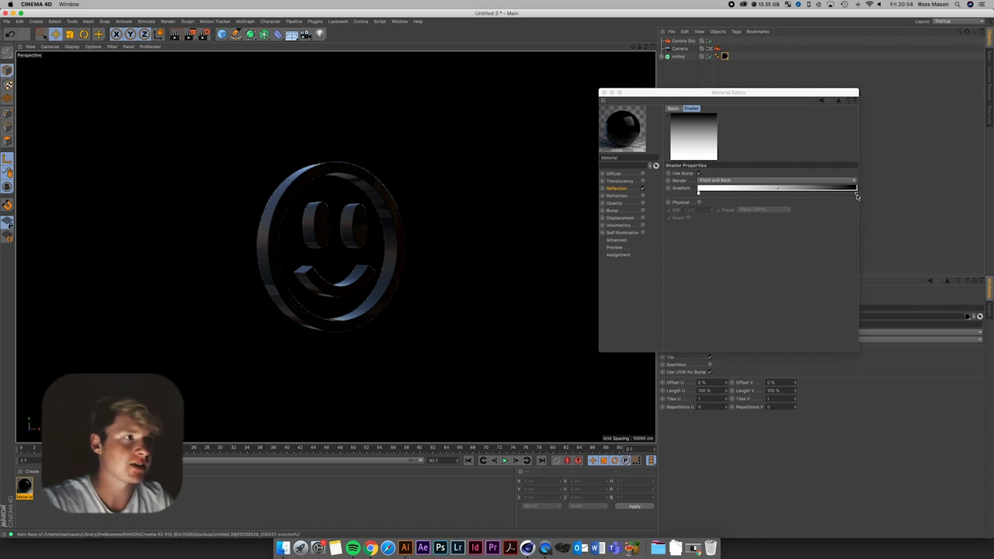
Adjust the Fresnel gradient knots to balance black and grey, then return to Reflection settings
drag(857, 192, 774, 200)
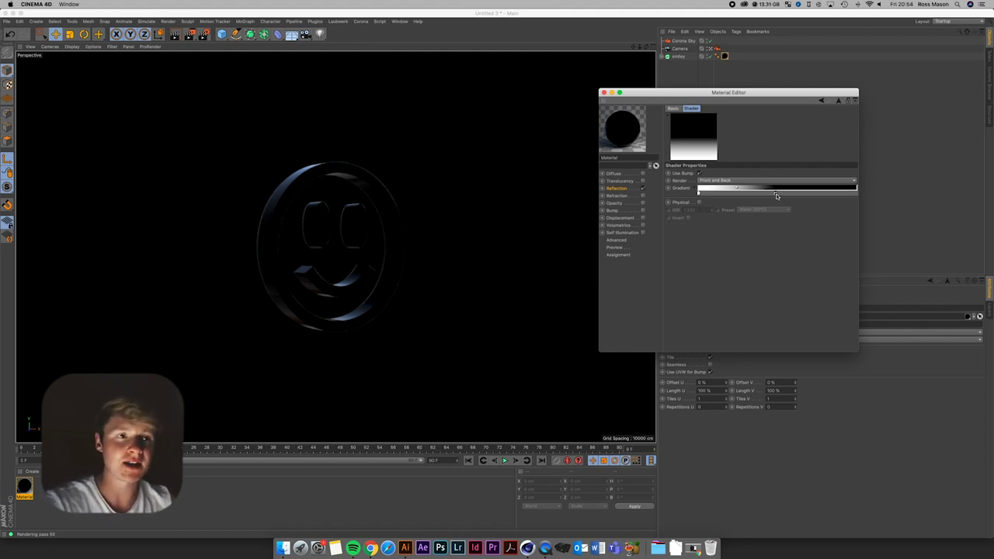
drag(776, 194, 867, 193)
drag(699, 197, 810, 195)
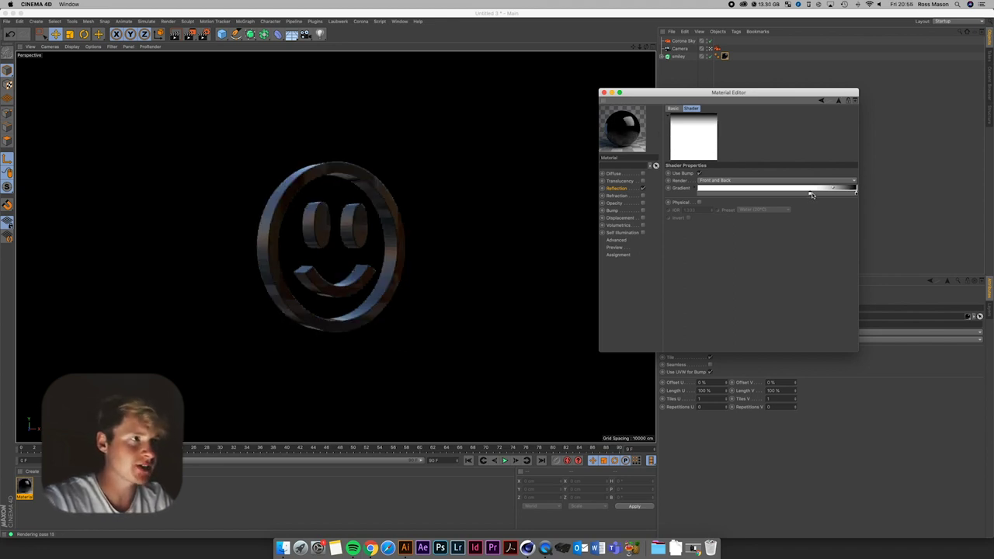
drag(812, 195, 677, 195)
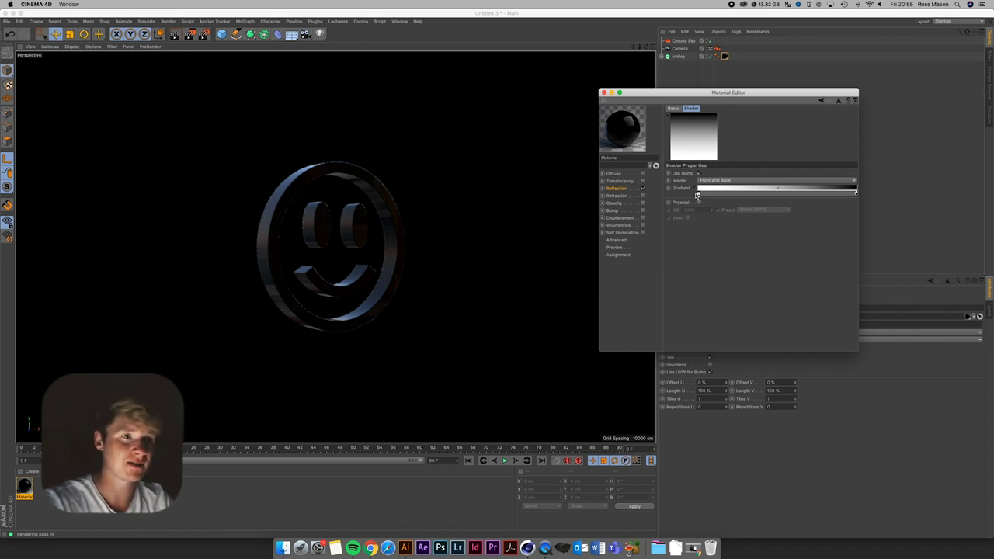
click(617, 189)
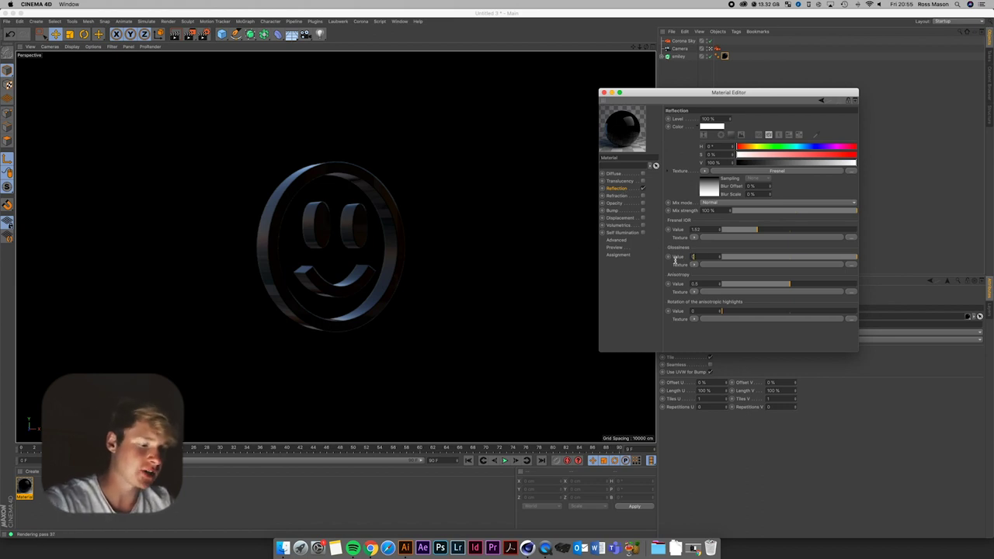
Set reflection glossiness to 0.6 and wrap the Fresnel reflection texture in a Filter shader
key(Return)
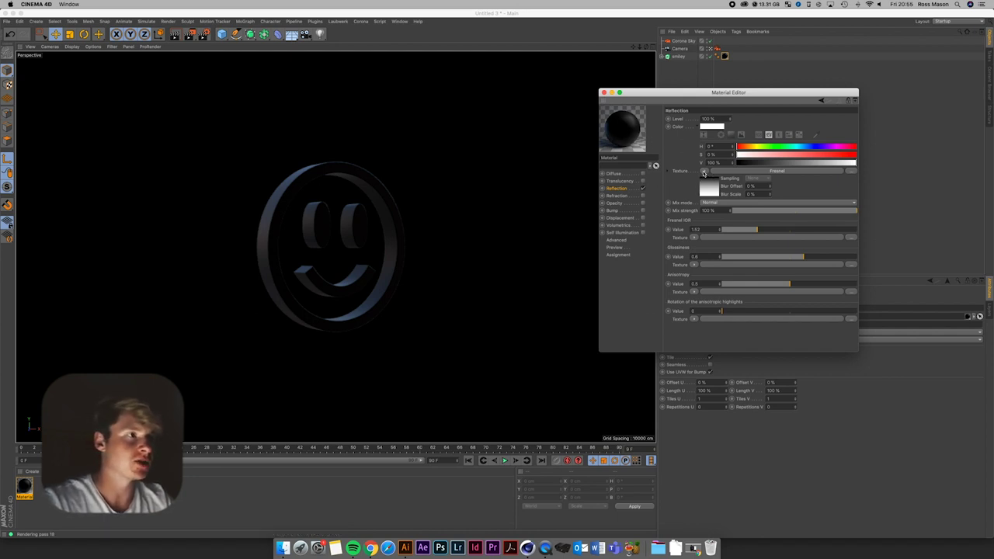
click(705, 173)
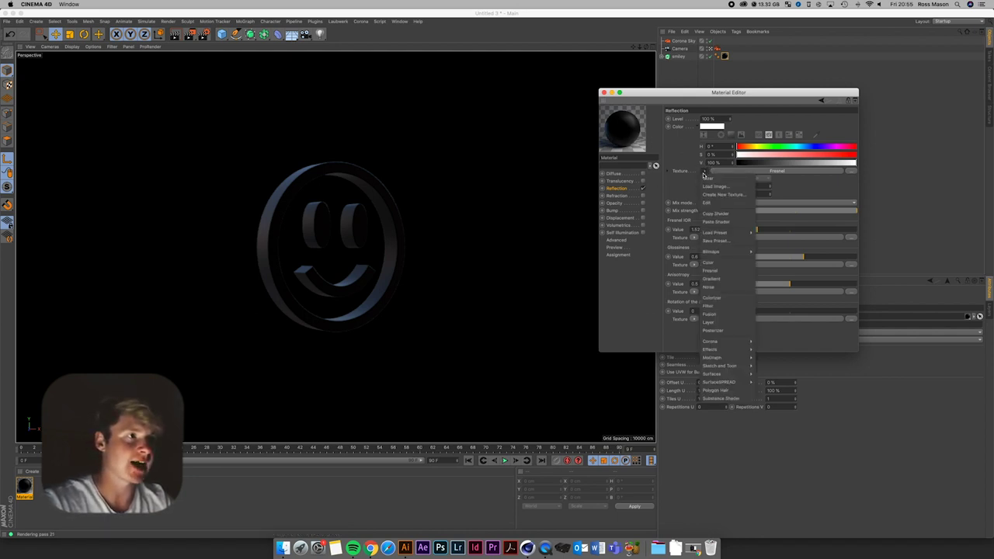
click(707, 309)
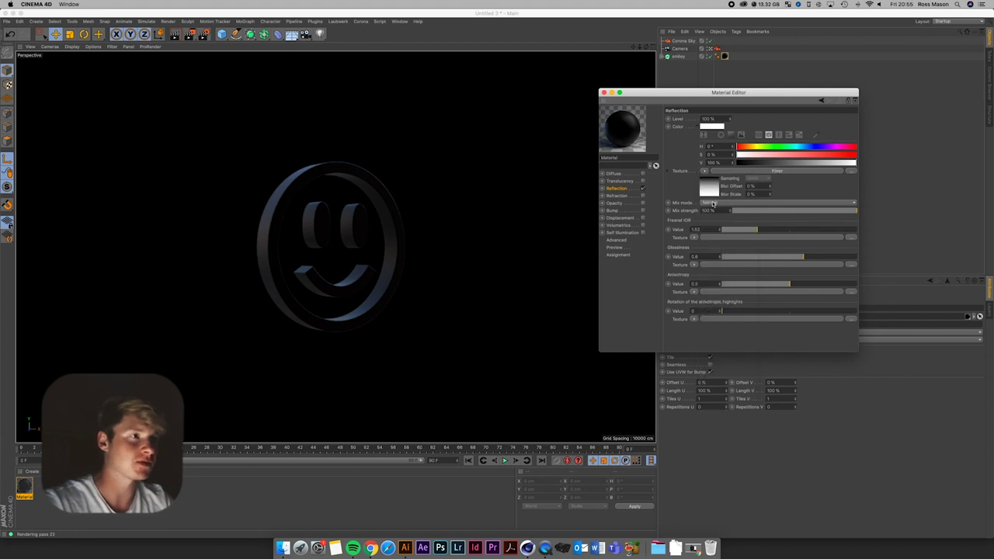
In the Filter shader's settings, enable Gradation Curves
click(704, 187)
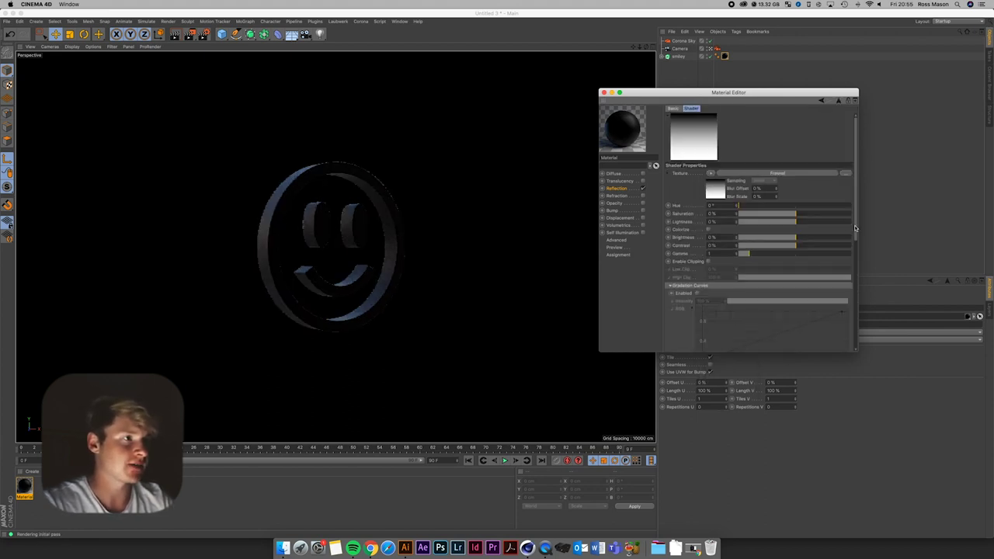
drag(852, 222, 849, 288)
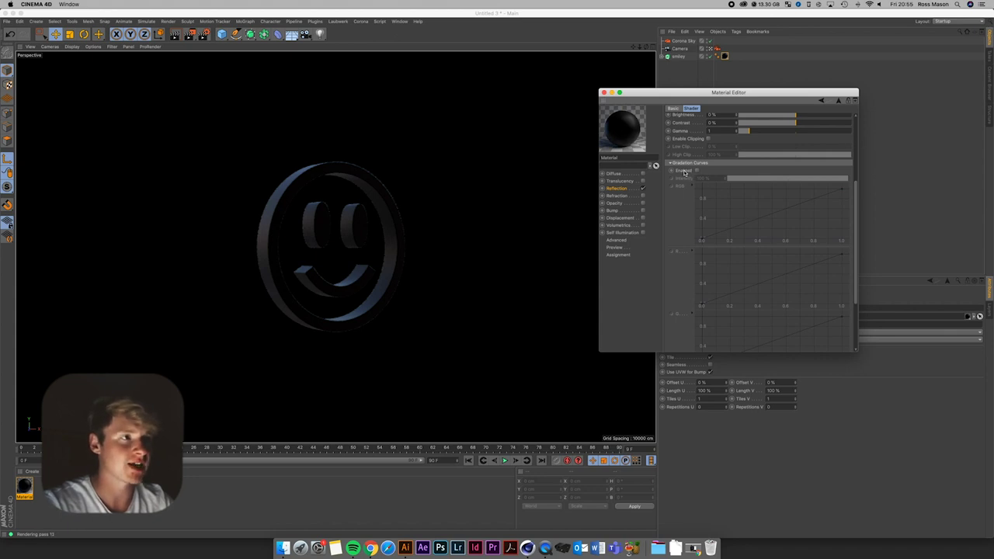
drag(856, 228, 856, 259)
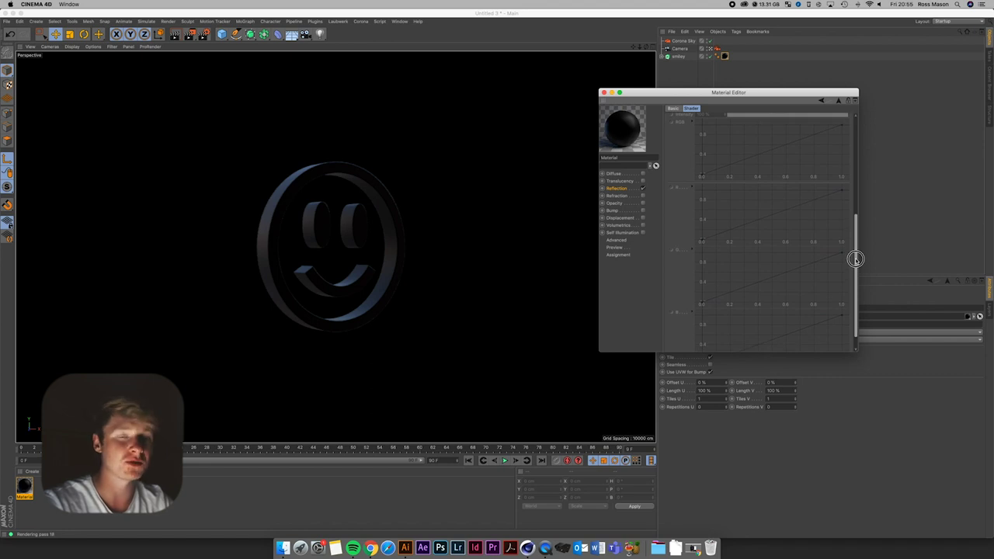
drag(855, 259, 854, 178)
click(697, 264)
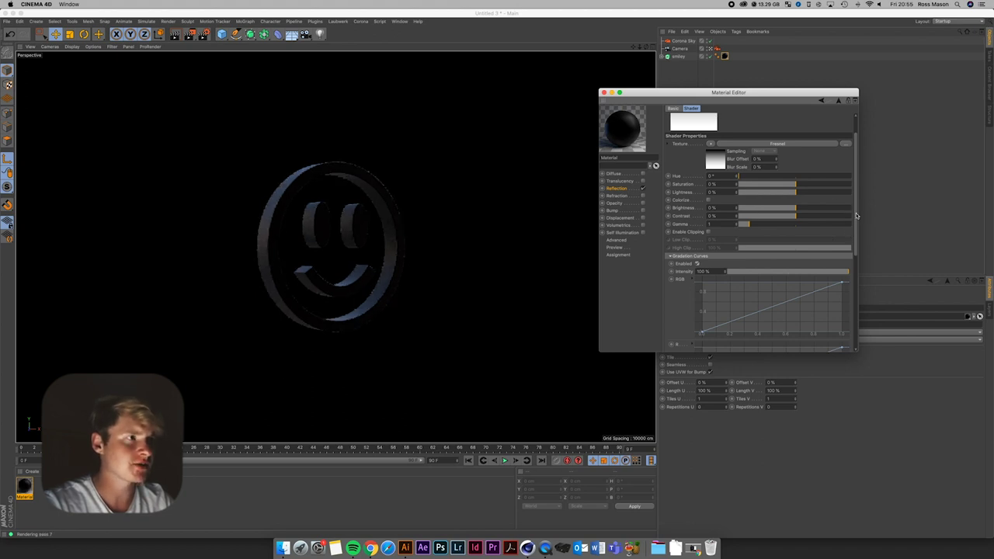
Open the Filter's gradient preview in a separate window
drag(854, 212, 857, 151)
right_click(705, 142)
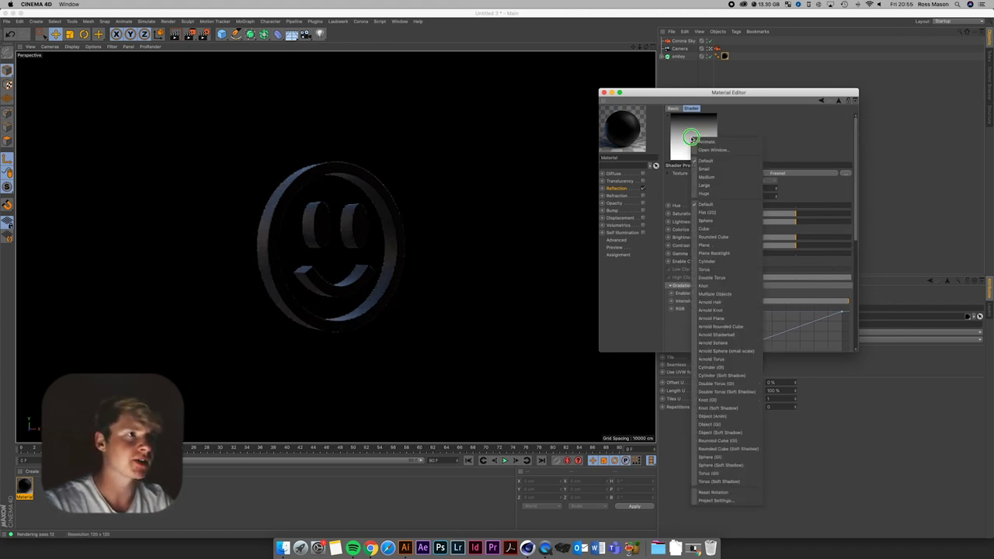
click(714, 149)
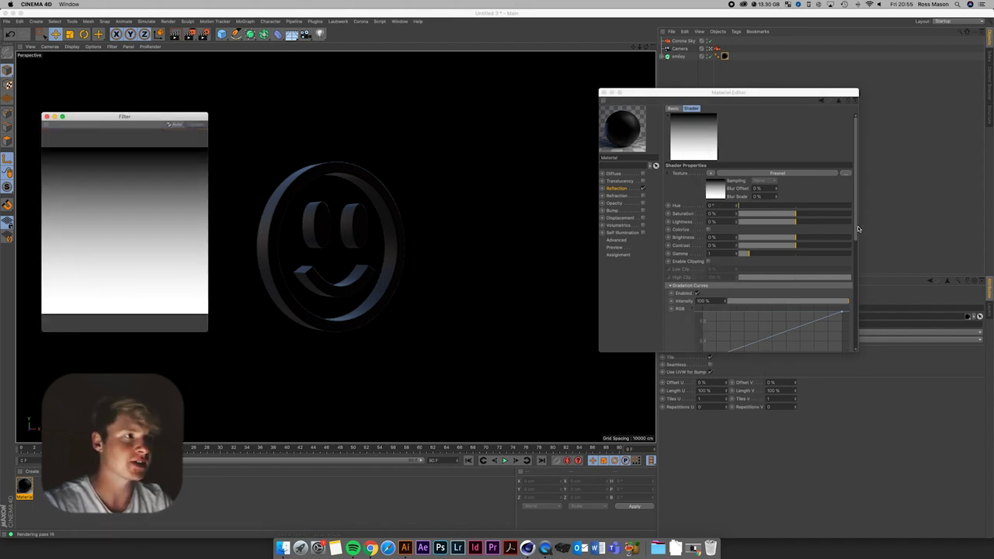
drag(856, 228, 855, 323)
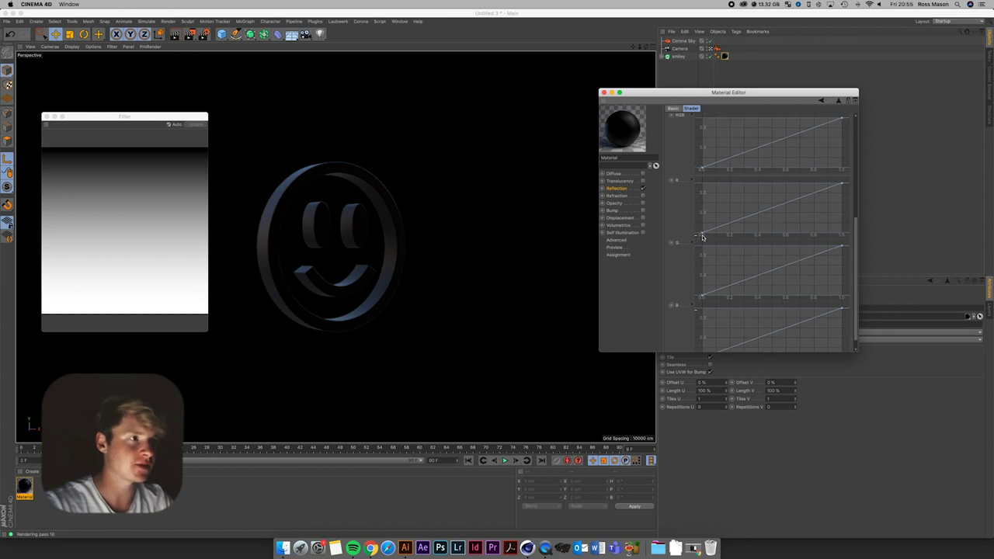
Raise the red curve's start point, lower its end point, and lower the green curve's end
drag(703, 236, 703, 206)
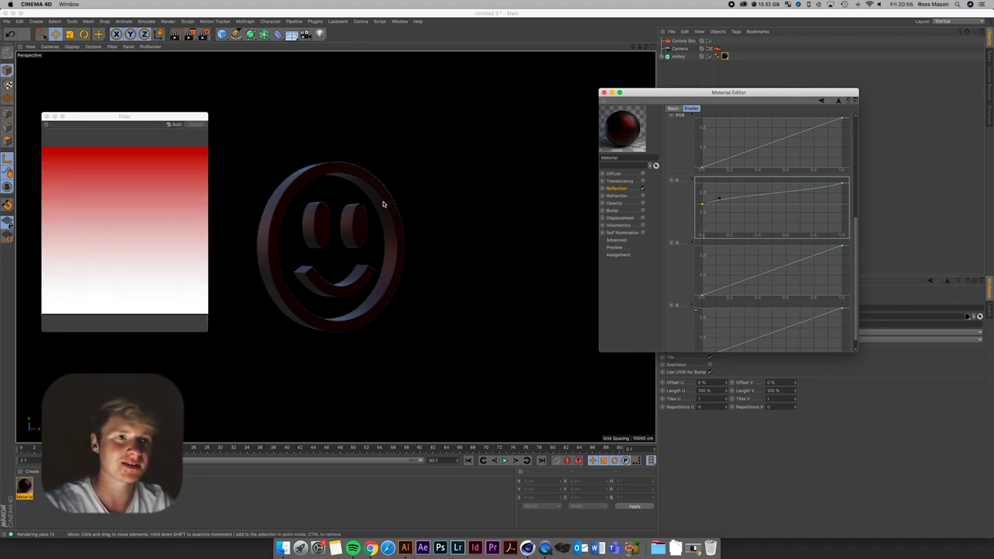
drag(843, 187, 839, 215)
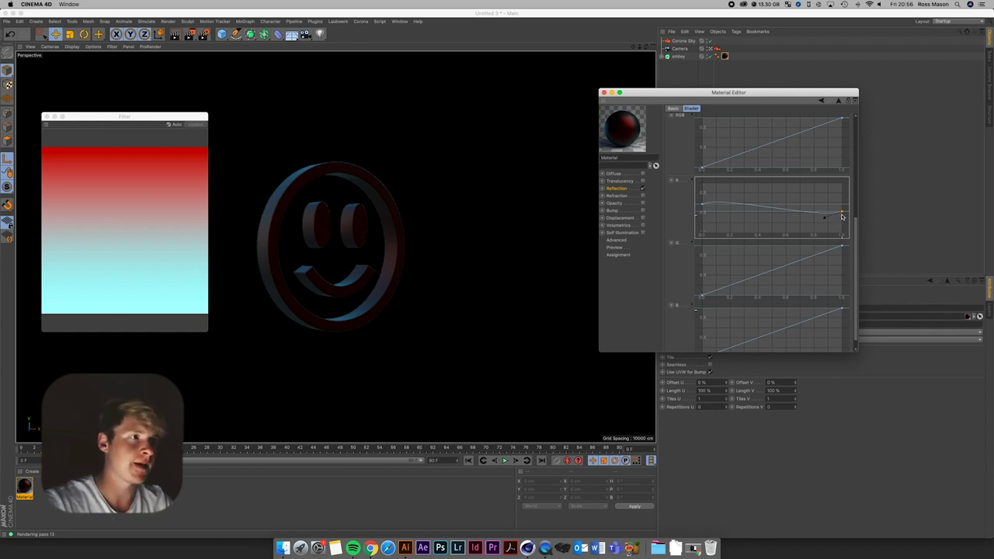
drag(842, 214, 840, 212)
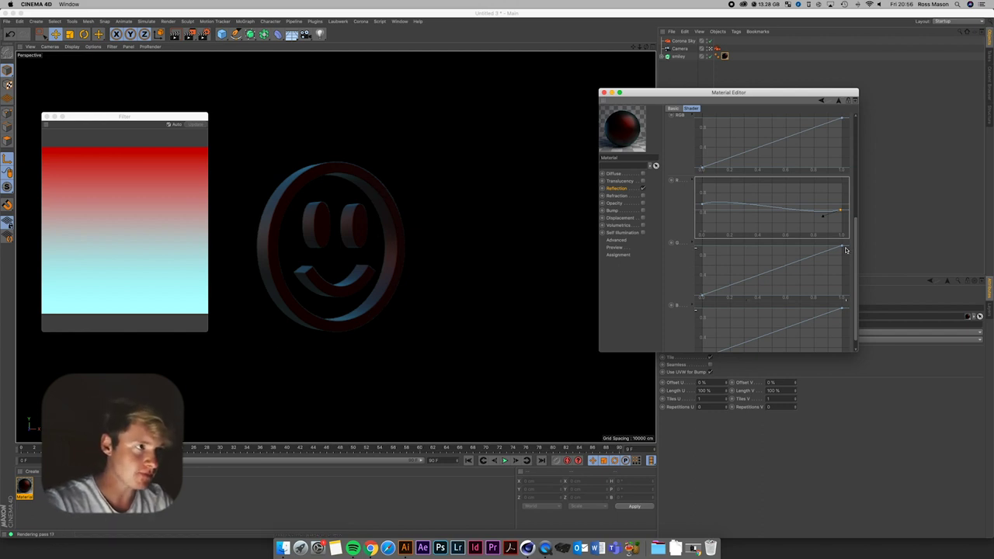
drag(842, 247, 810, 251)
Raise the green curve's start and bend the blue curve near its start and end
drag(701, 293, 756, 288)
drag(853, 283, 855, 295)
drag(702, 347, 744, 345)
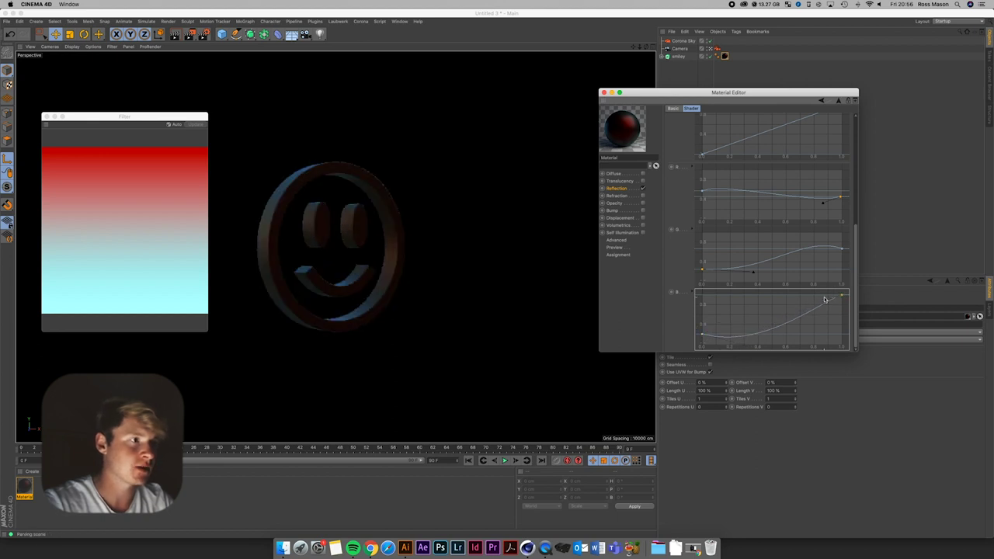
drag(826, 301, 779, 296)
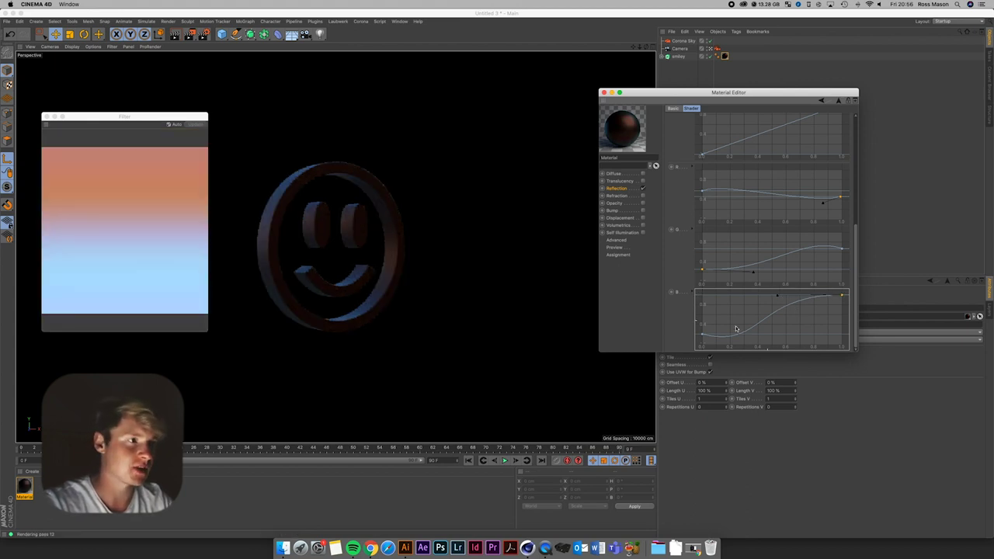
click(702, 338)
click(747, 337)
drag(702, 339, 702, 344)
Adjust the blue curve's end and start points and lower the green start for a purple-to-pale-blue preview
drag(842, 296, 844, 311)
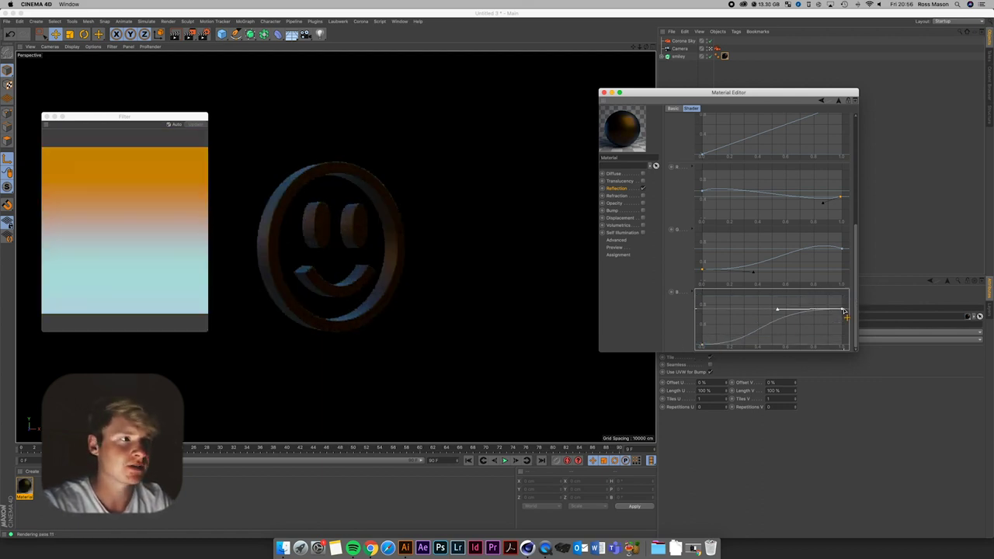
drag(845, 314, 841, 331)
drag(702, 346, 702, 308)
drag(842, 333, 841, 293)
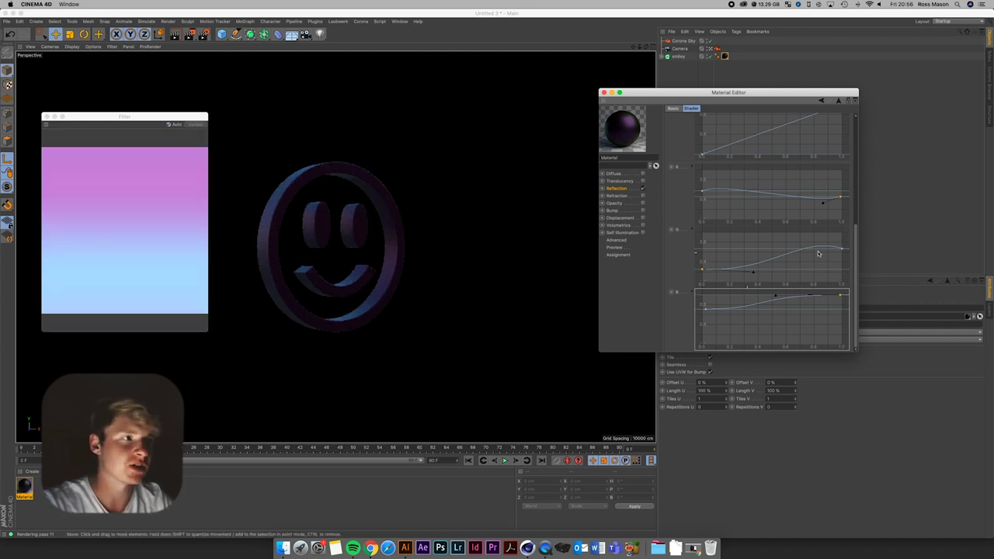
scroll(857, 276, up, 2)
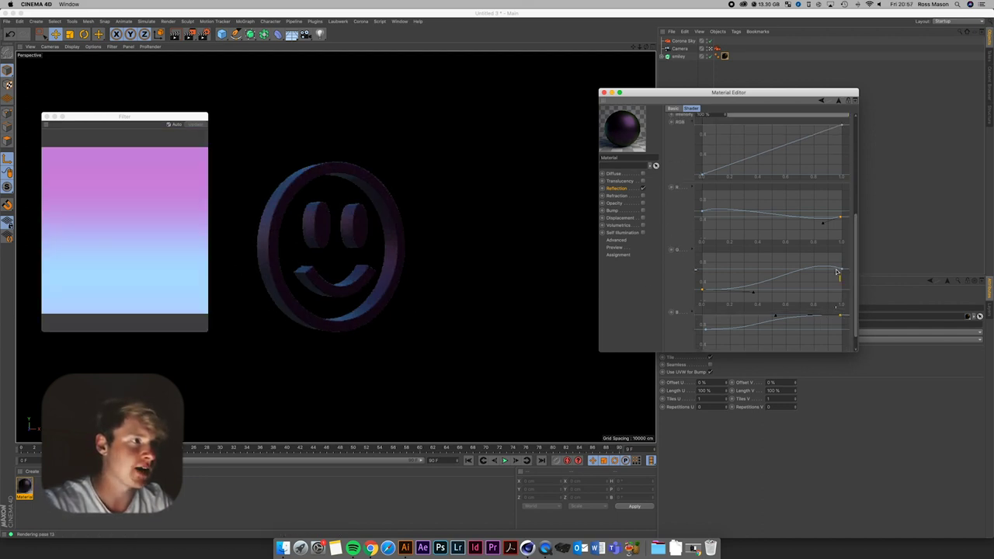
drag(843, 269, 842, 275)
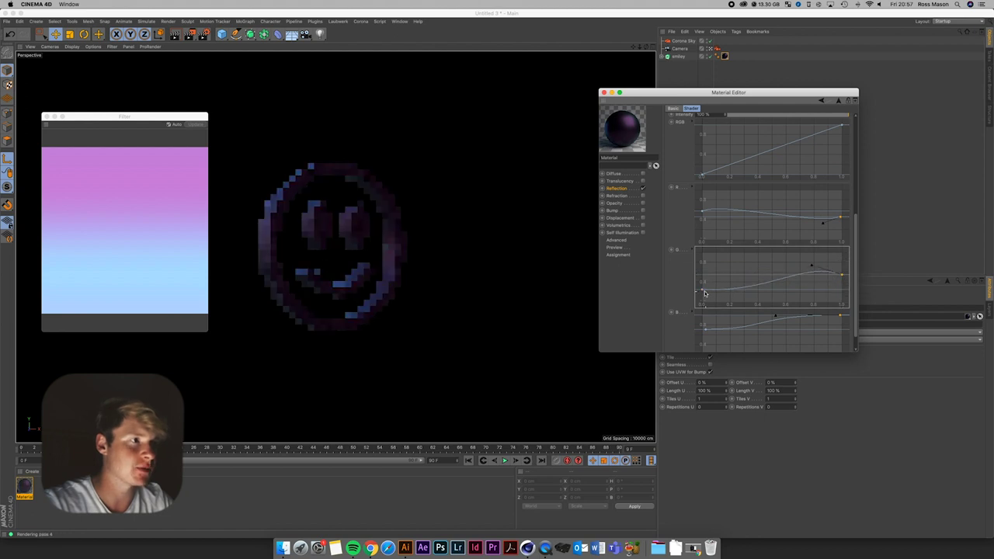
drag(704, 293, 703, 296)
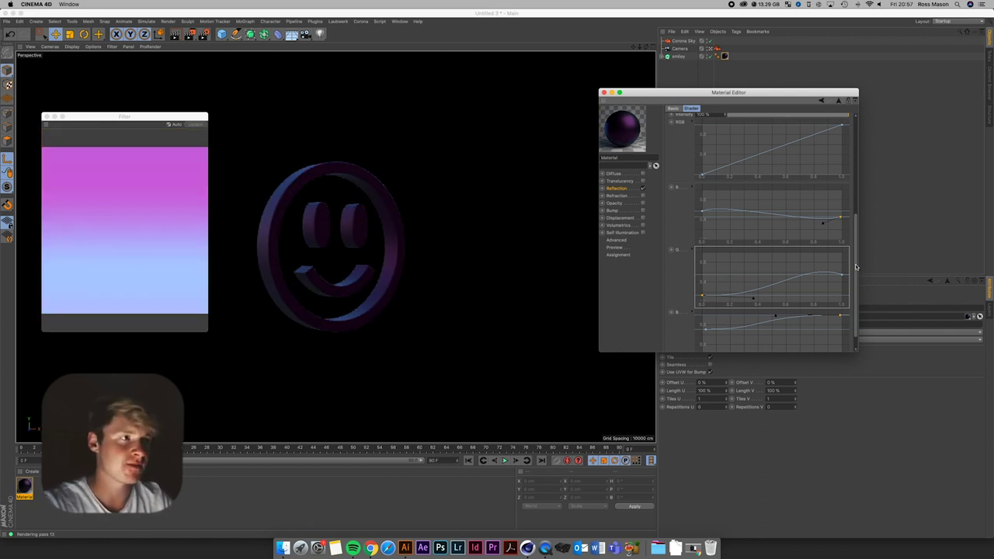
Set the Filter shader's Saturation to 30% and Hue to 182°
drag(856, 267, 857, 163)
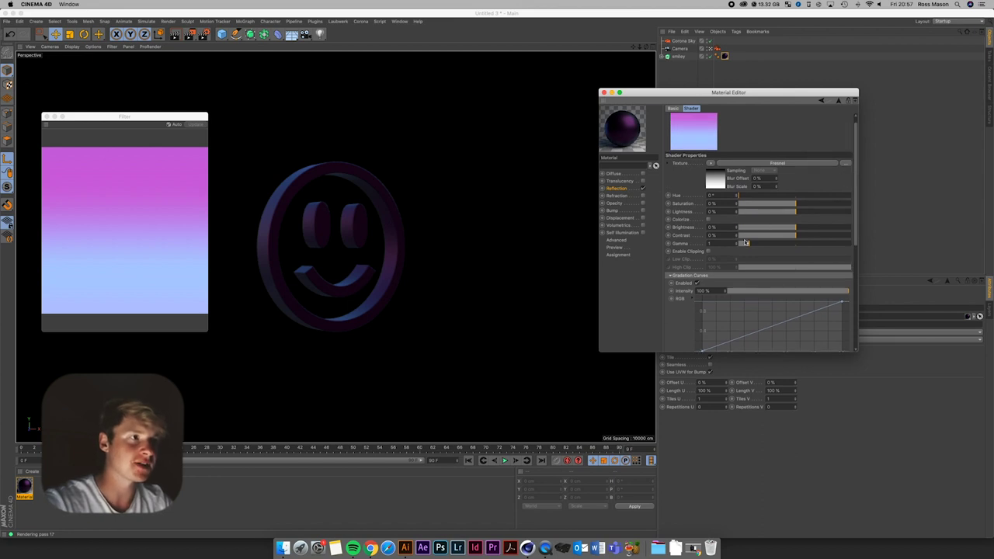
drag(796, 206, 865, 240)
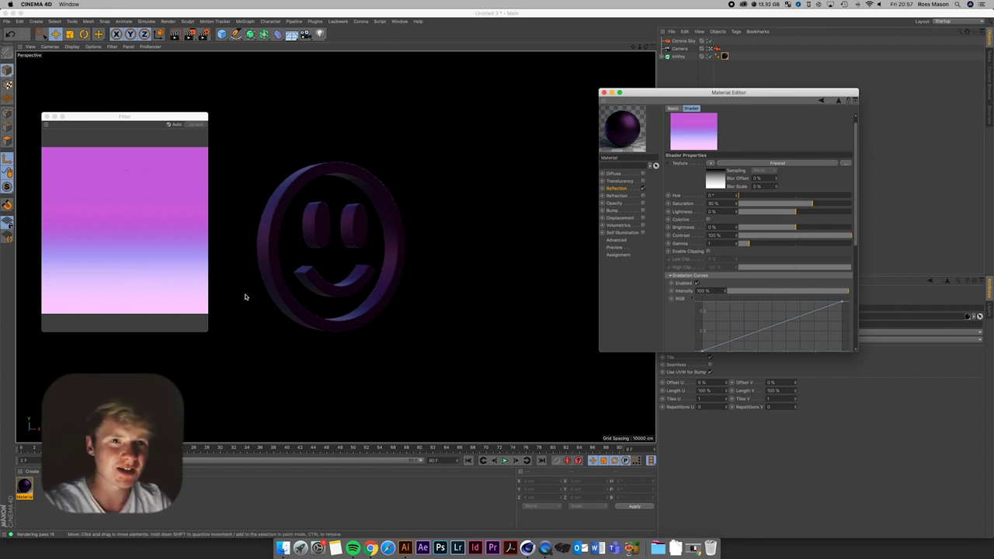
drag(758, 196, 796, 201)
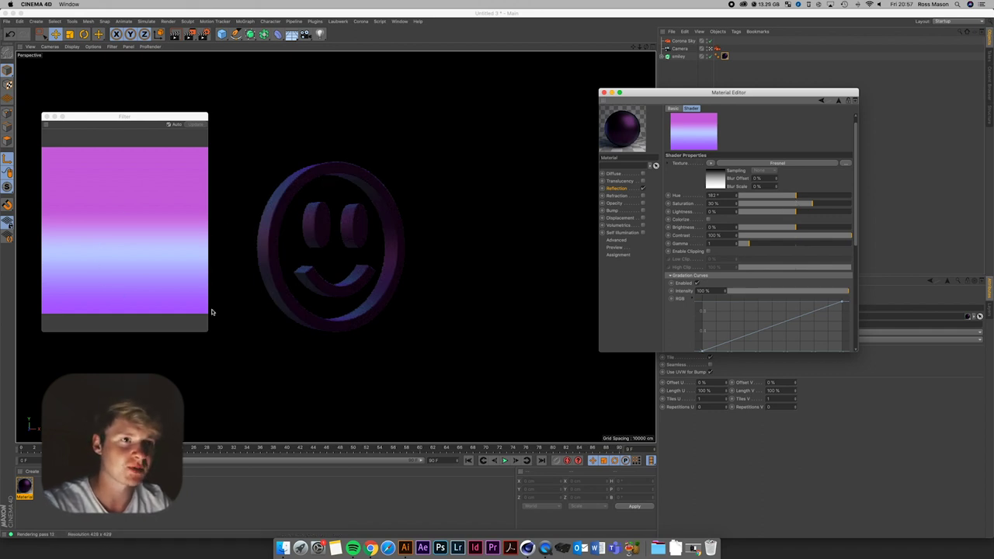
Set the reflection's Fresnel IOR to 10 and close the Material Editor
click(619, 189)
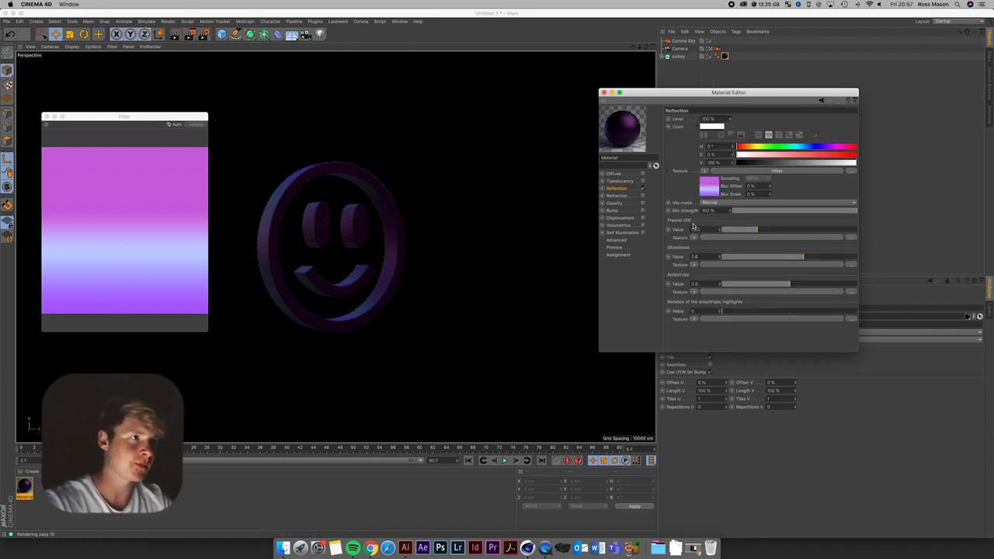
double_click(707, 228)
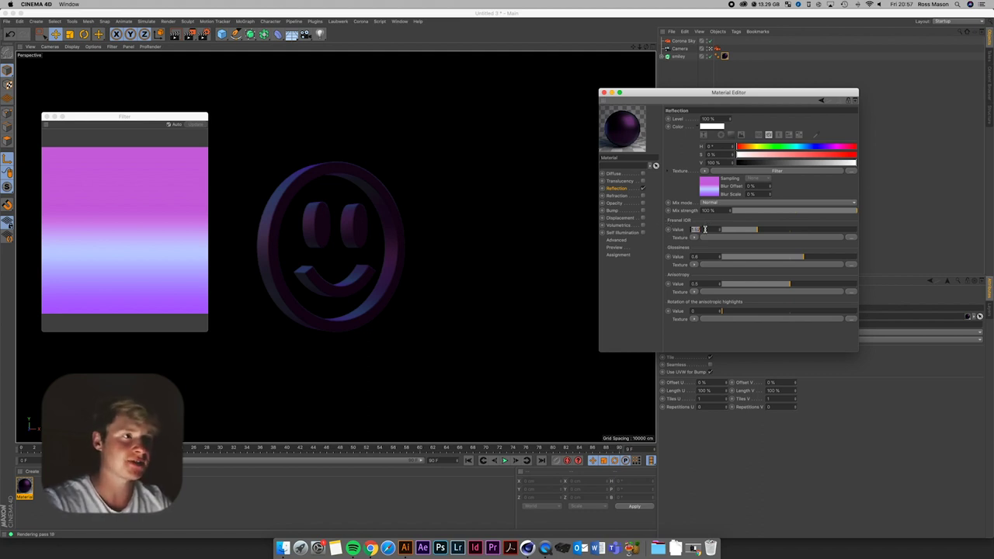
text(10)
key(Return)
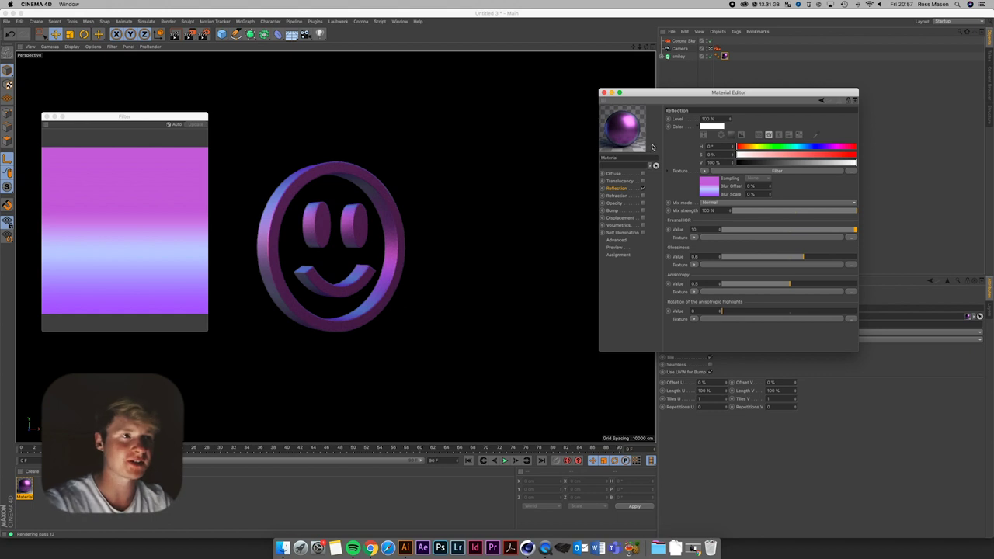
click(603, 93)
Close the Filter preview, start Corona Interactive Rendering, and enable Bloom and Glare
drag(93, 115, 540, 96)
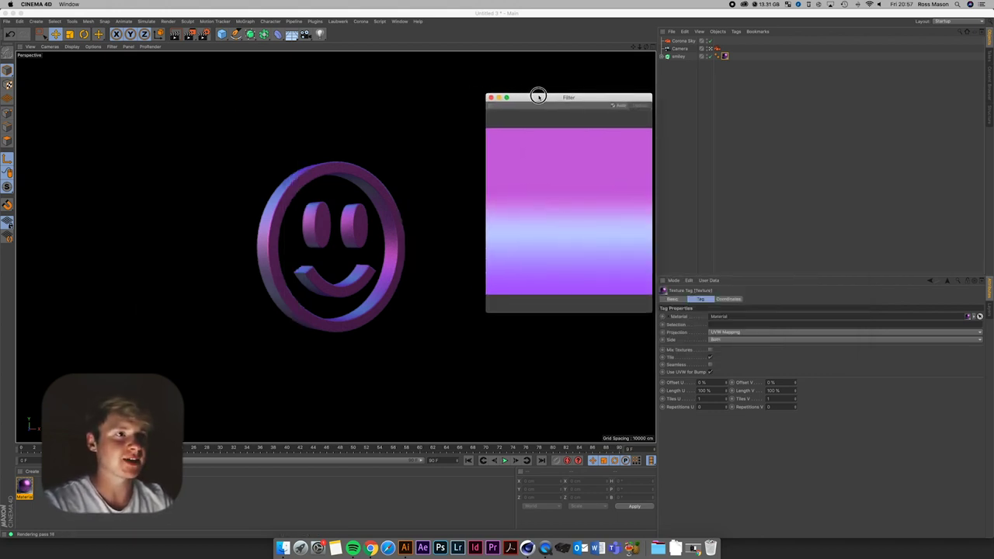
click(493, 97)
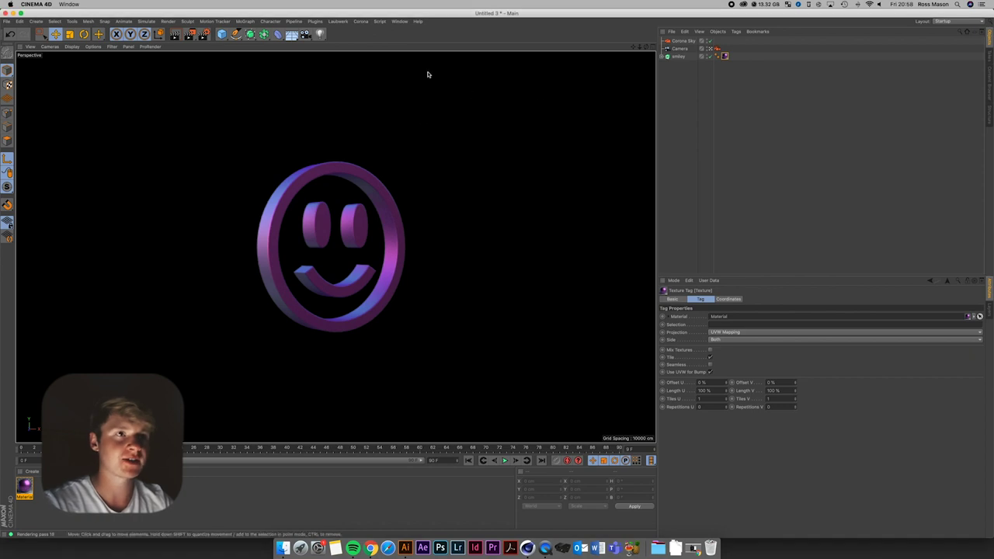
click(361, 21)
click(381, 73)
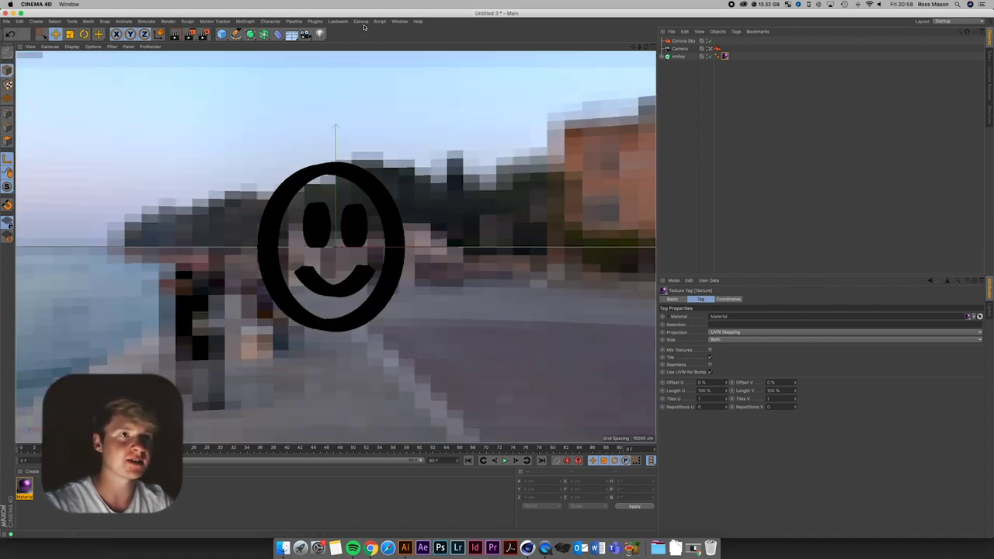
click(362, 23)
click(390, 121)
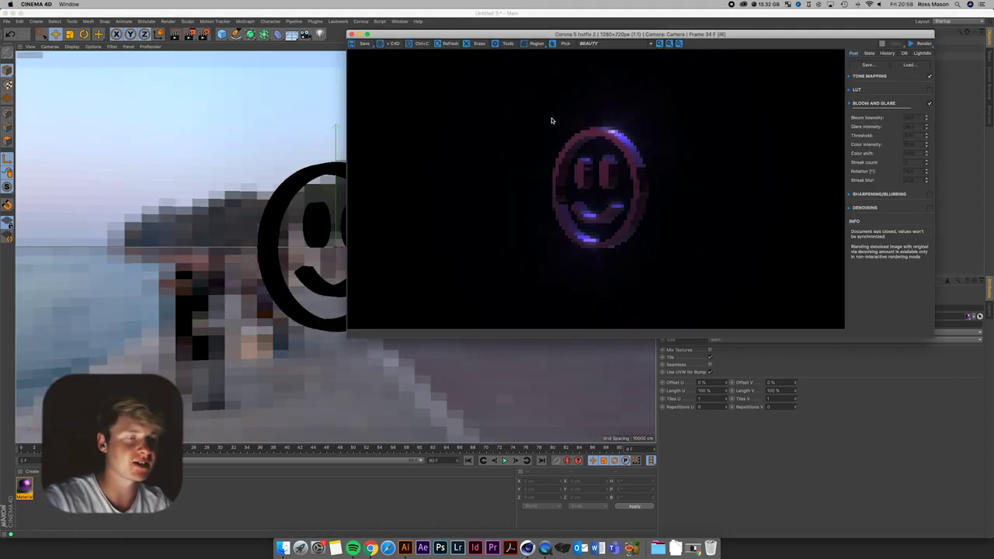
click(929, 104)
drag(757, 34, 772, 195)
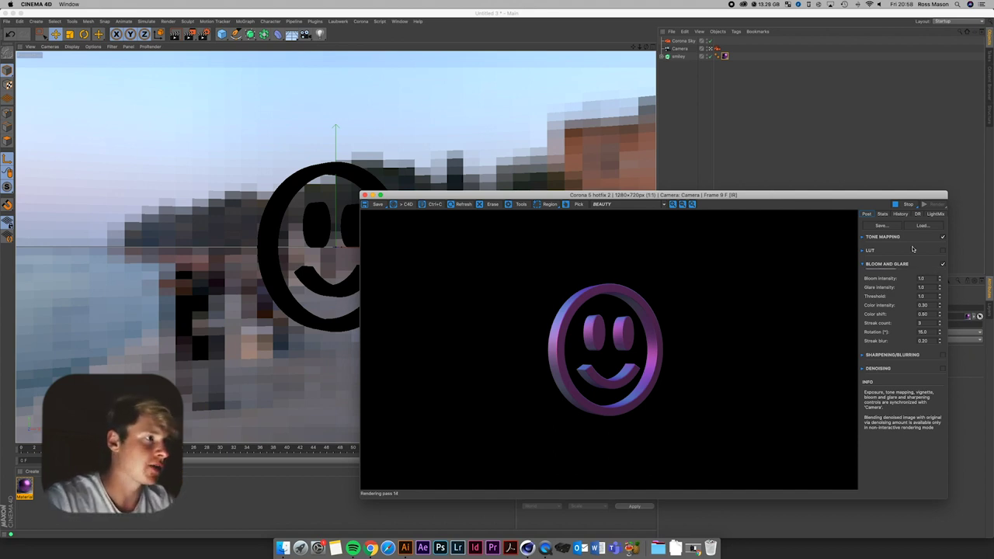
Set the bloom threshold to 0.3 and glare intensity to 50
click(926, 296)
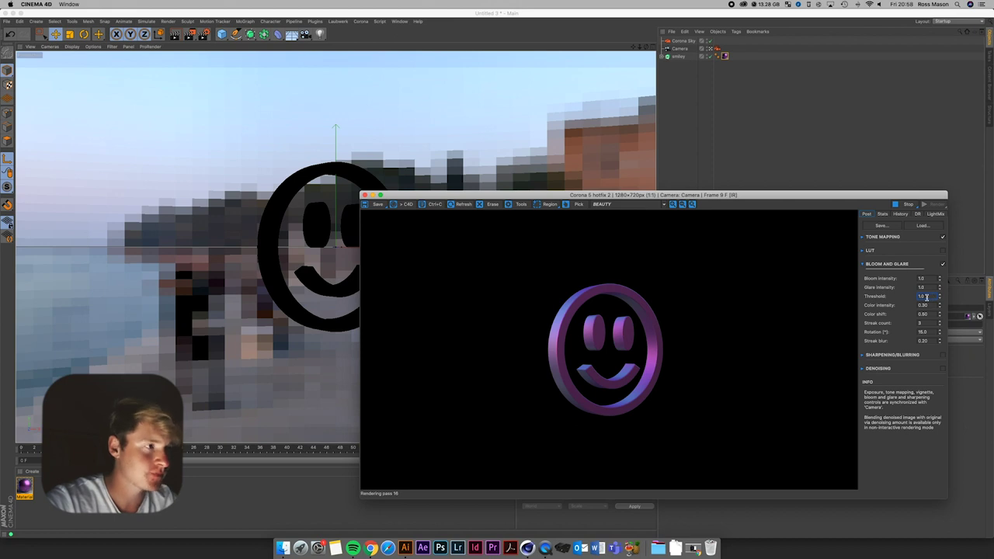
text(0.3)
key(Return)
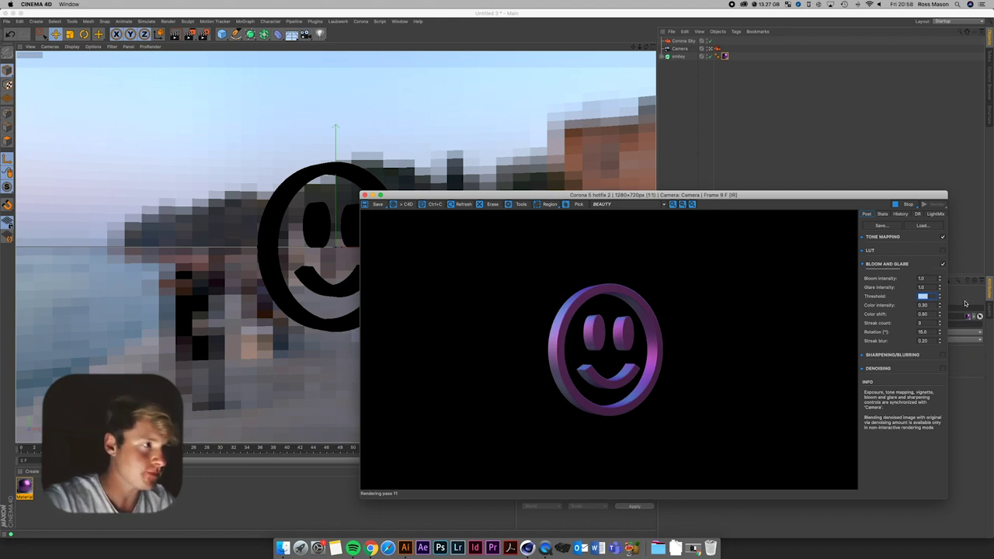
double_click(921, 287)
text(0.5)
key(Return)
Set bloom intensity to 20 and lower the bloom threshold to 0.2
double_click(922, 278)
text(20)
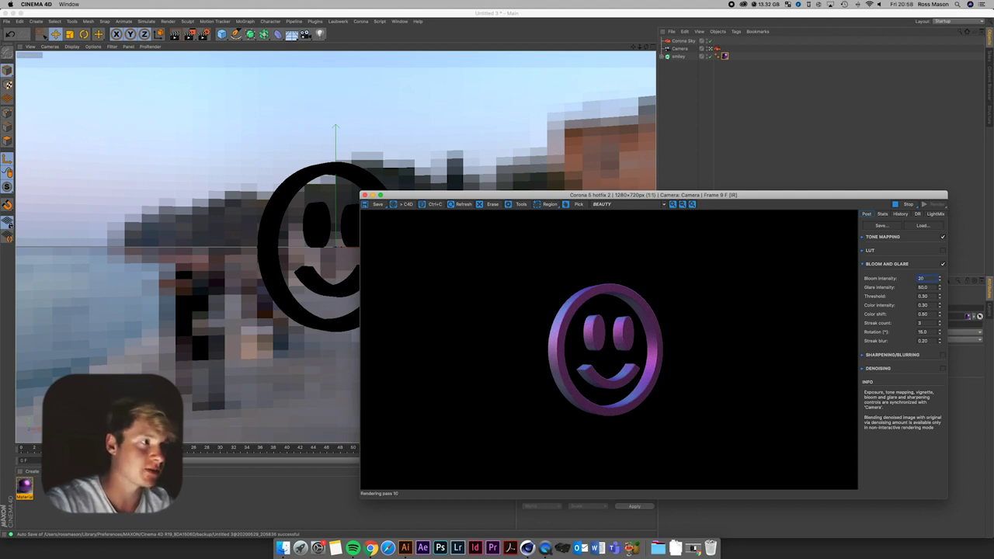
key(Return)
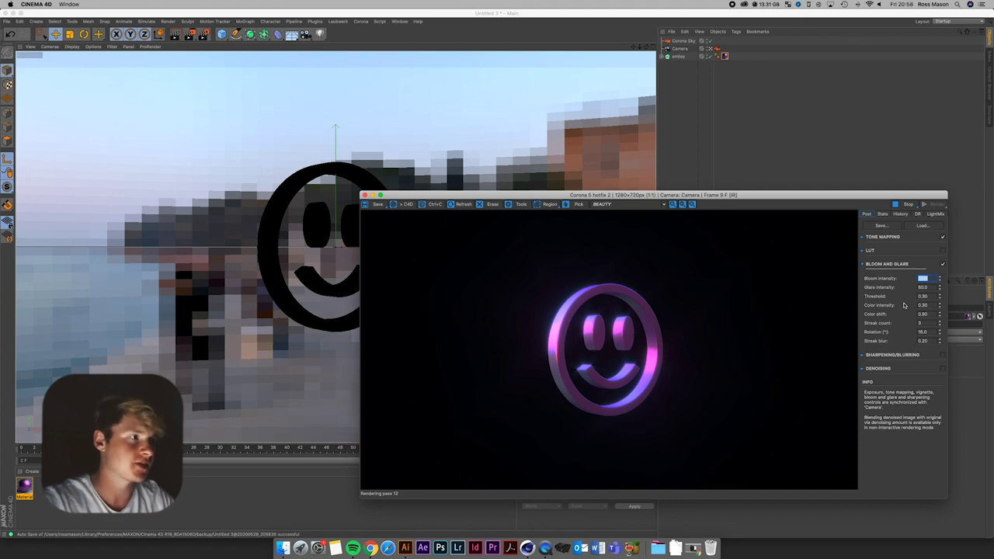
text(20)
key(Return)
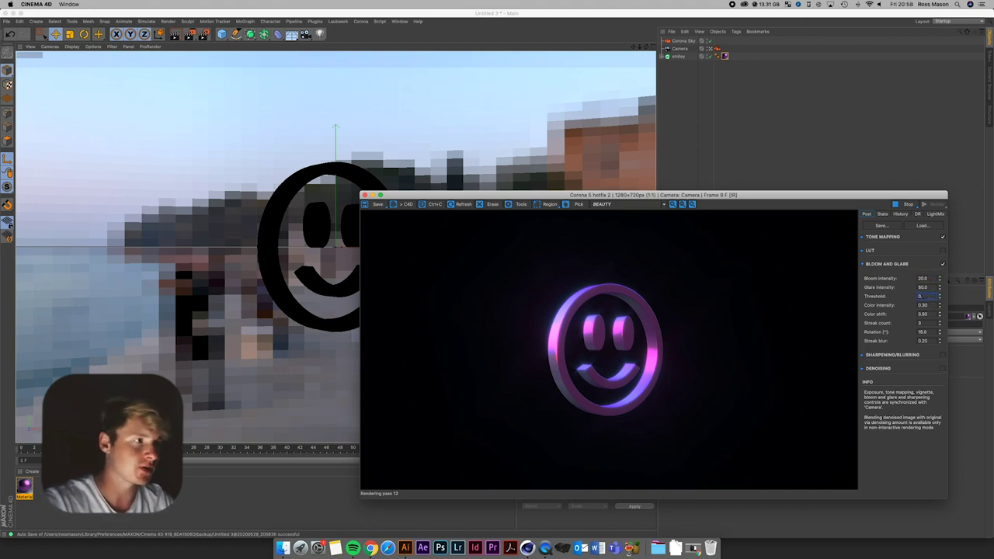
key(Return)
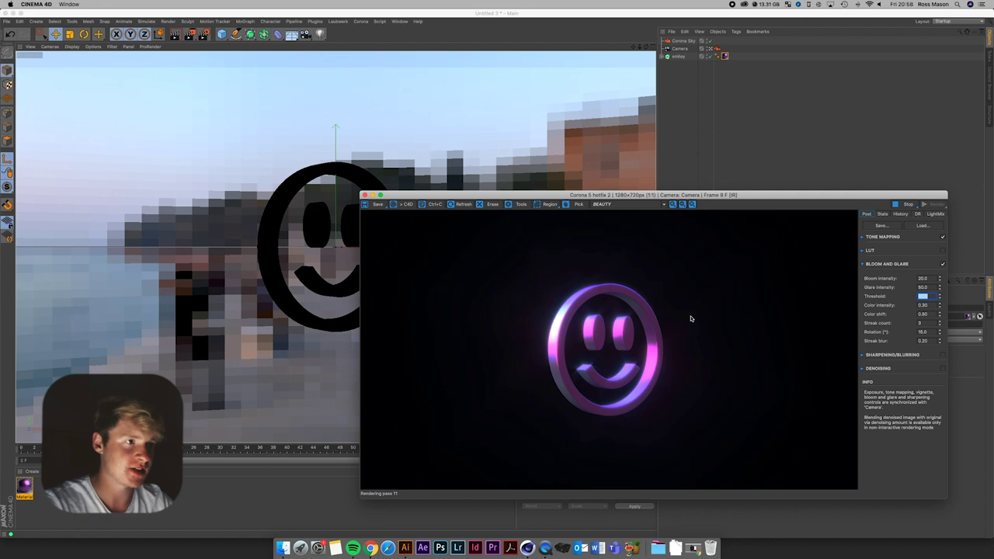
Close the render window and briefly play then stop the spin animation
click(365, 195)
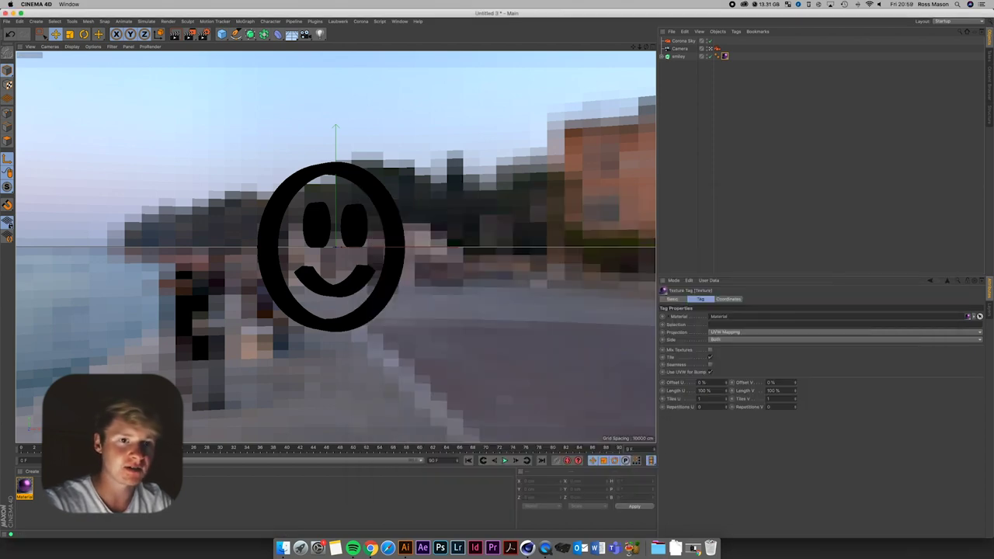
click(504, 460)
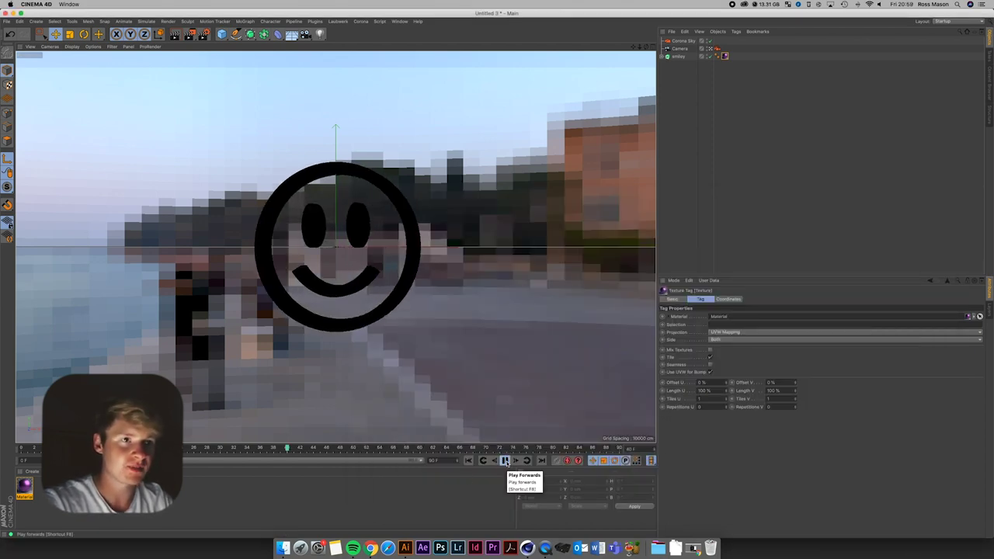
click(505, 461)
Start Corona interactive rendering in the viewport and scrub the timeline to frame 76
click(360, 21)
click(381, 132)
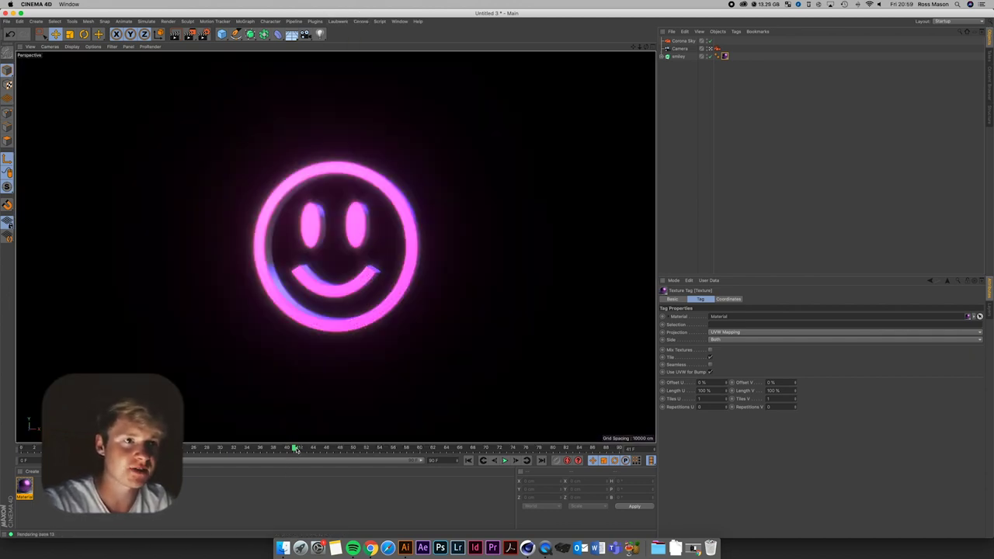
drag(296, 449, 395, 456)
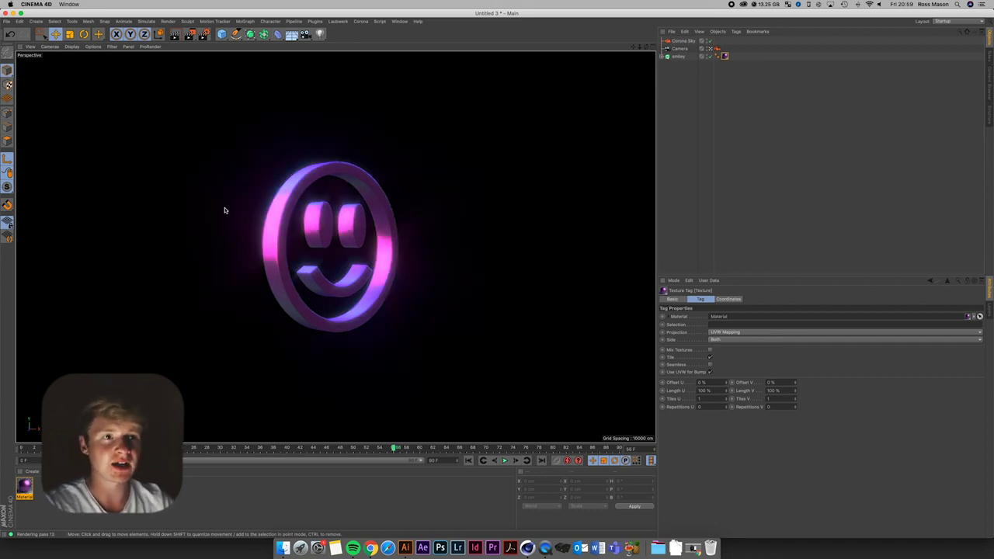
click(415, 449)
drag(417, 448, 532, 449)
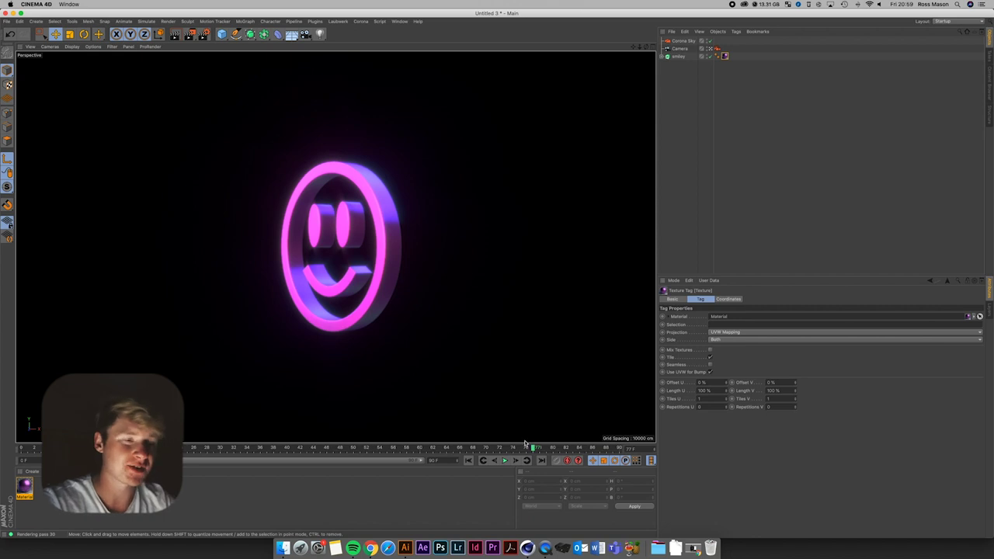
Switch to Chrome to view the Instagram post of the spinning iridescent smiley
click(371, 548)
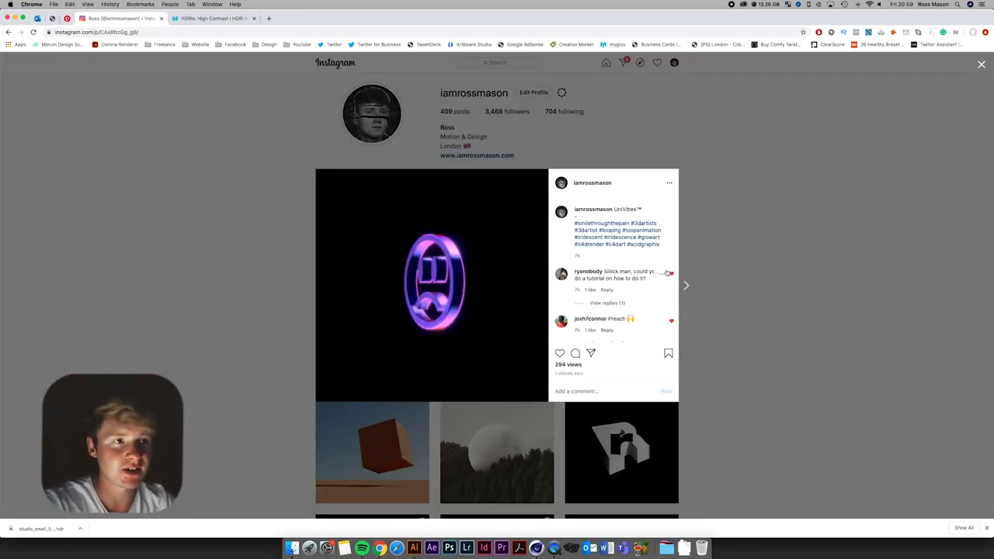